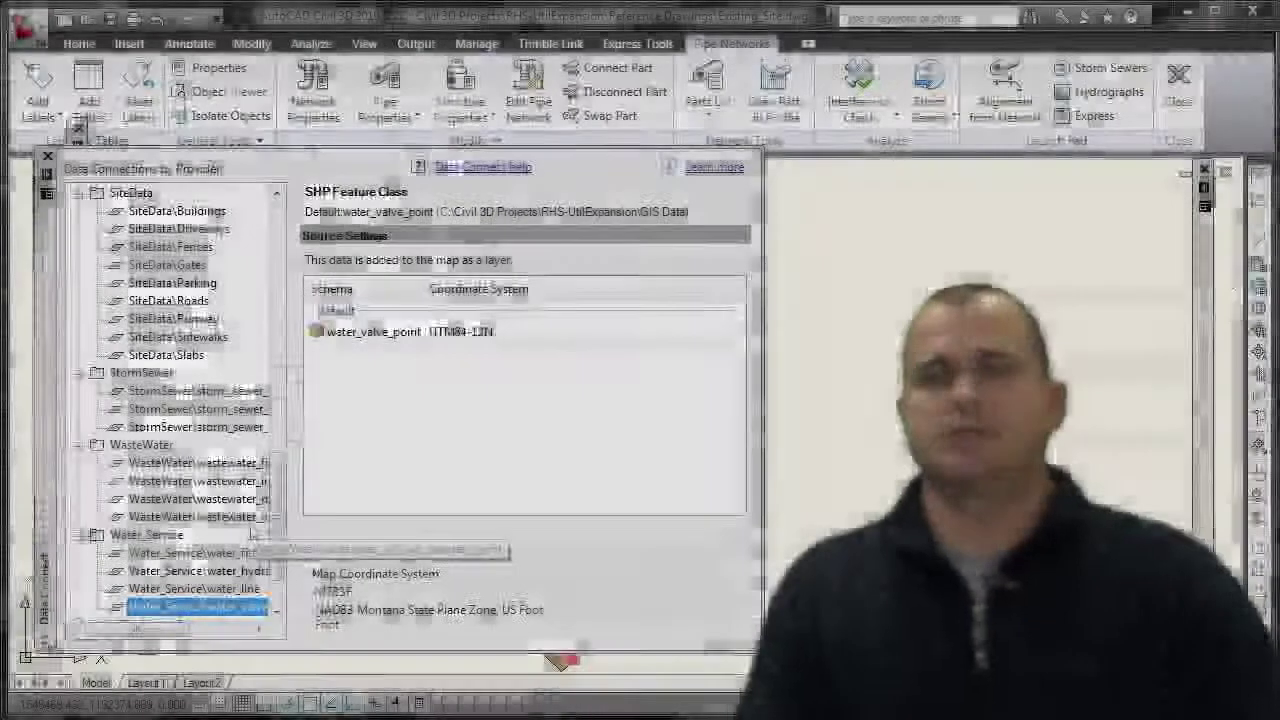
Close the Data Connect palette, clear the selection, and zoom in and out on the parcel.
scroll(180, 450, up, 3)
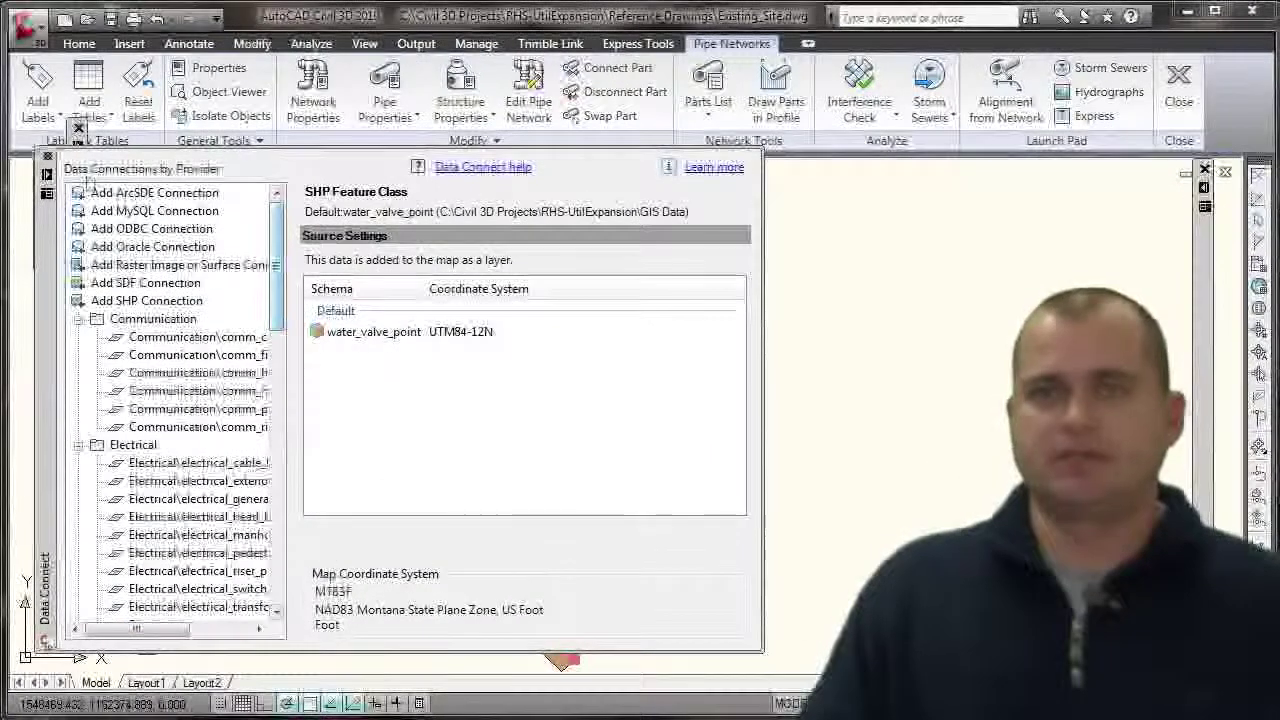
click(46, 157)
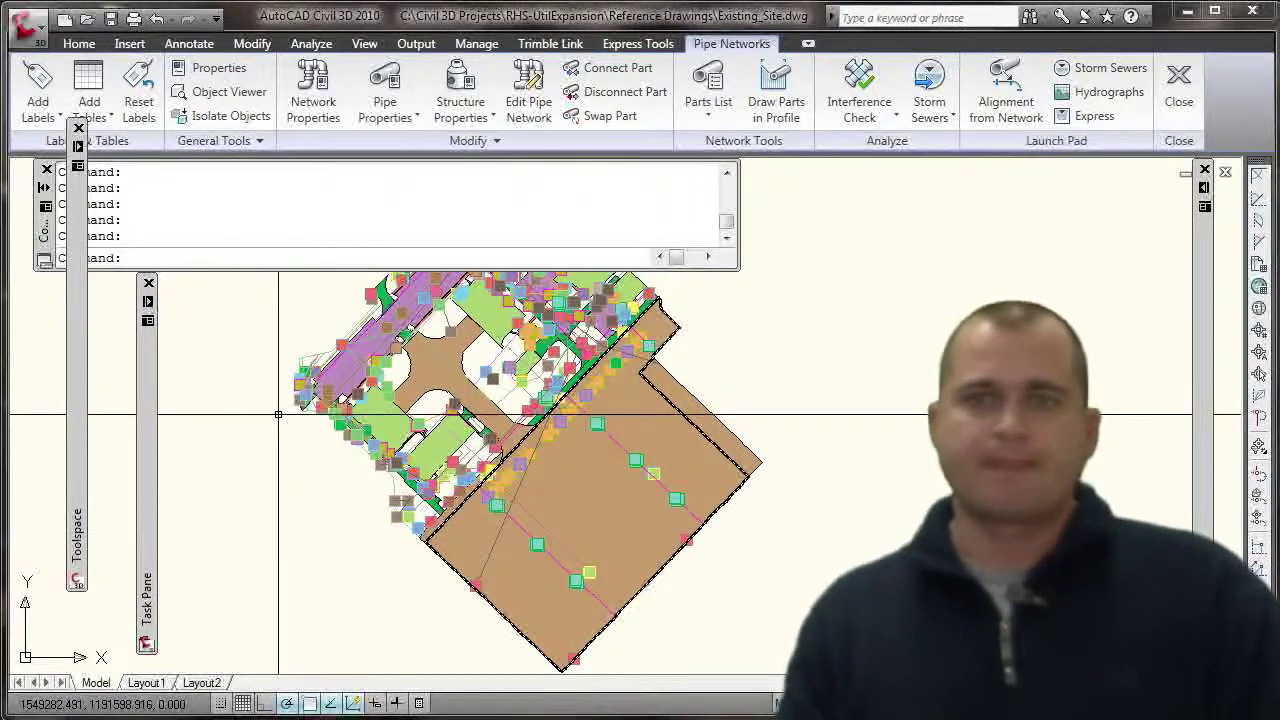
key(Escape)
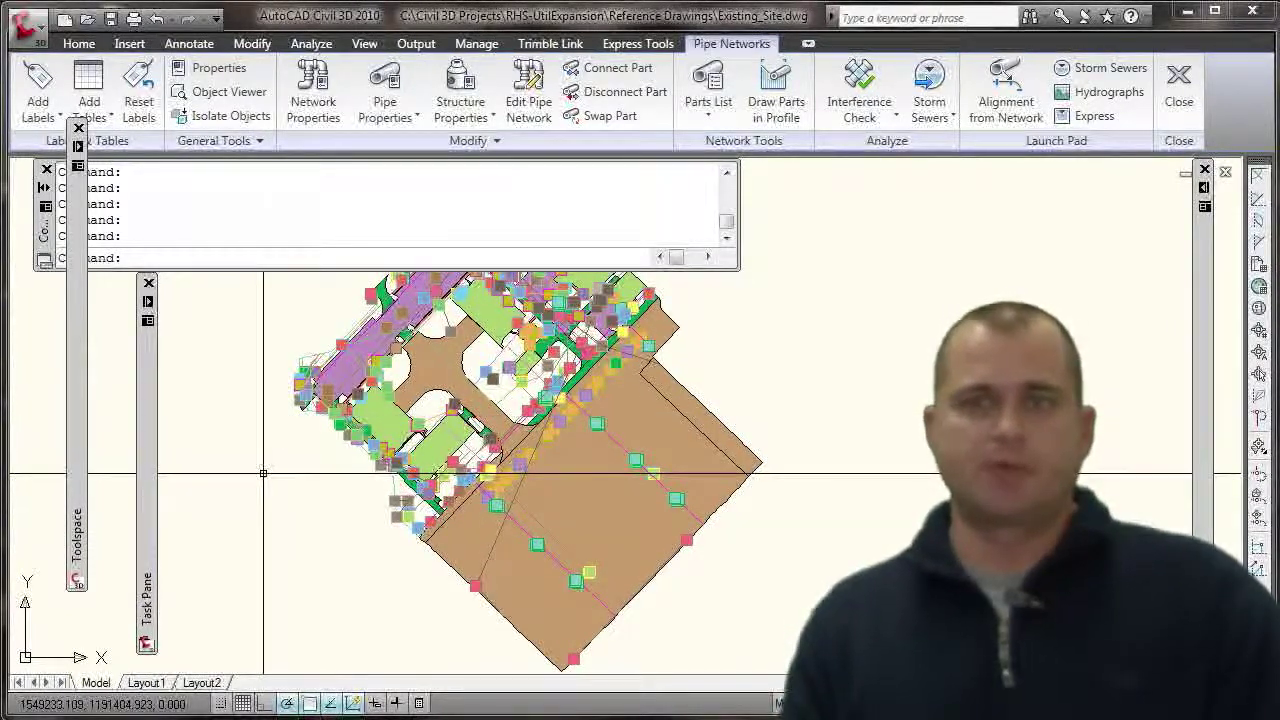
scroll(507, 507, up, 2)
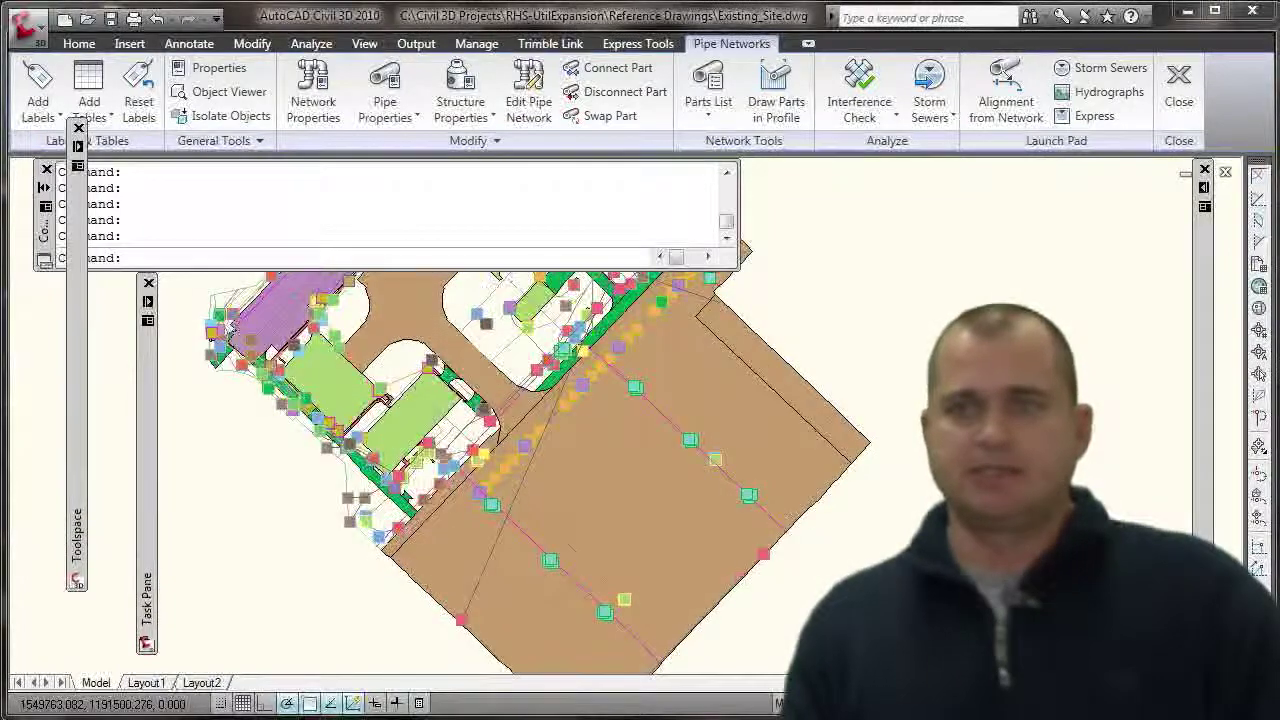
scroll(450, 469, up, 8)
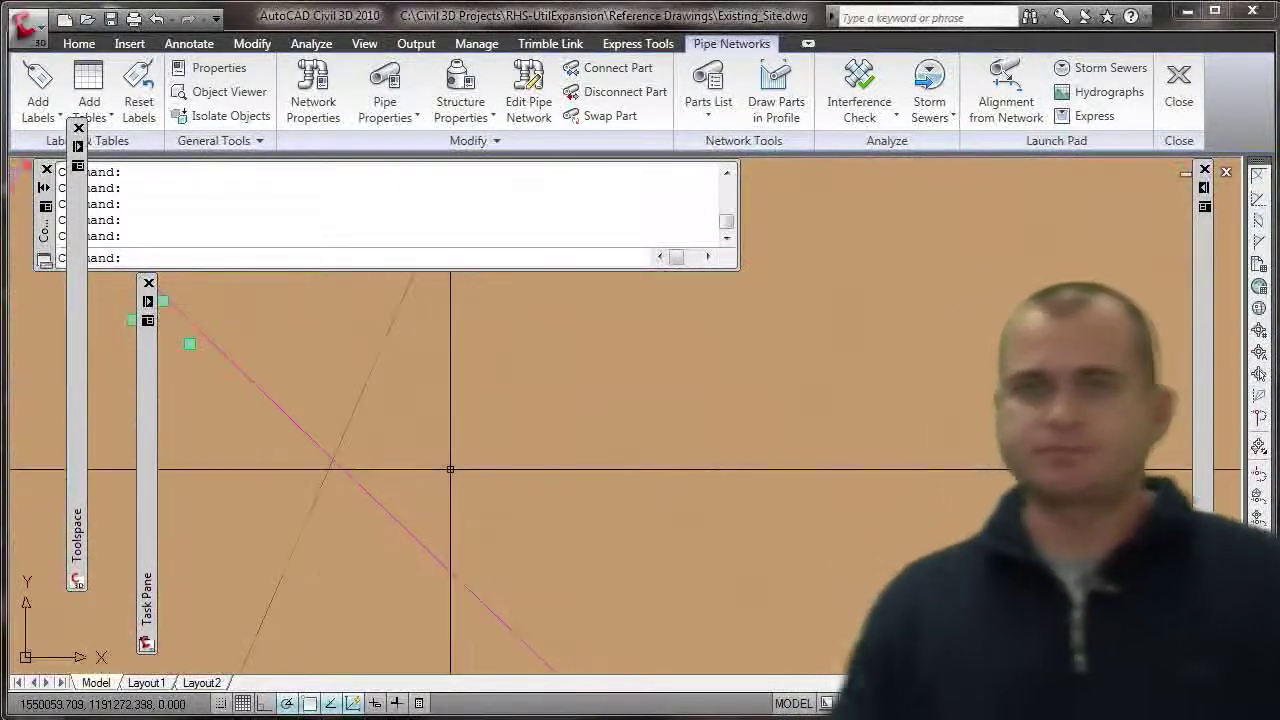
scroll(450, 469, down, 6)
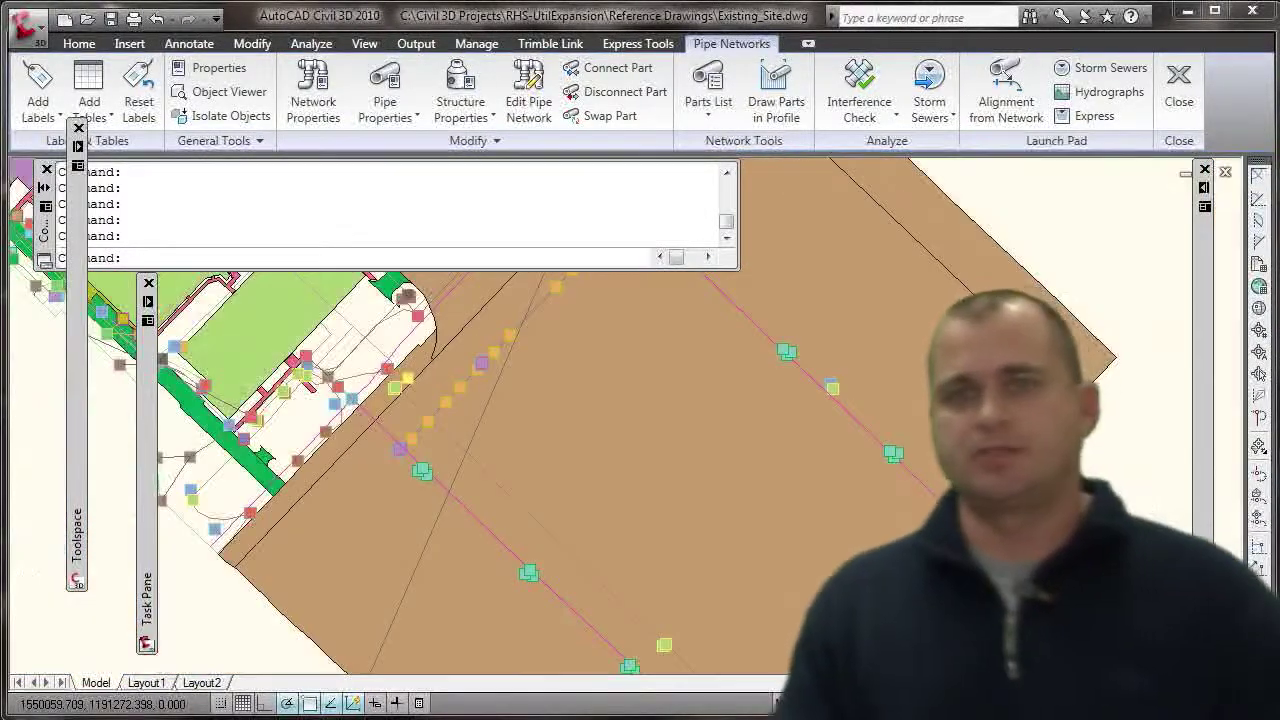
scroll(469, 496, down, 2)
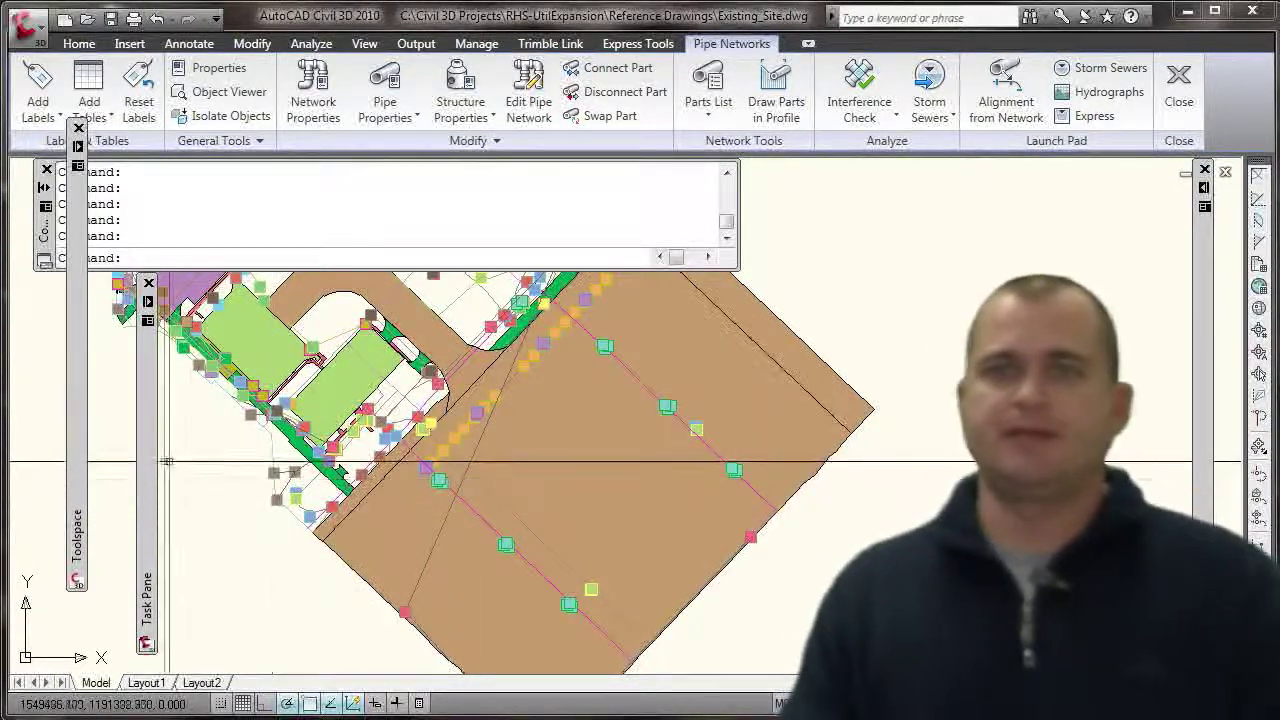
Collapse the Water_Service, WasteWater, StormSewer, Natural_Gas, Heating-Cooling and Fuel groups, then switch off Water_Service.
mouse_move(149, 474)
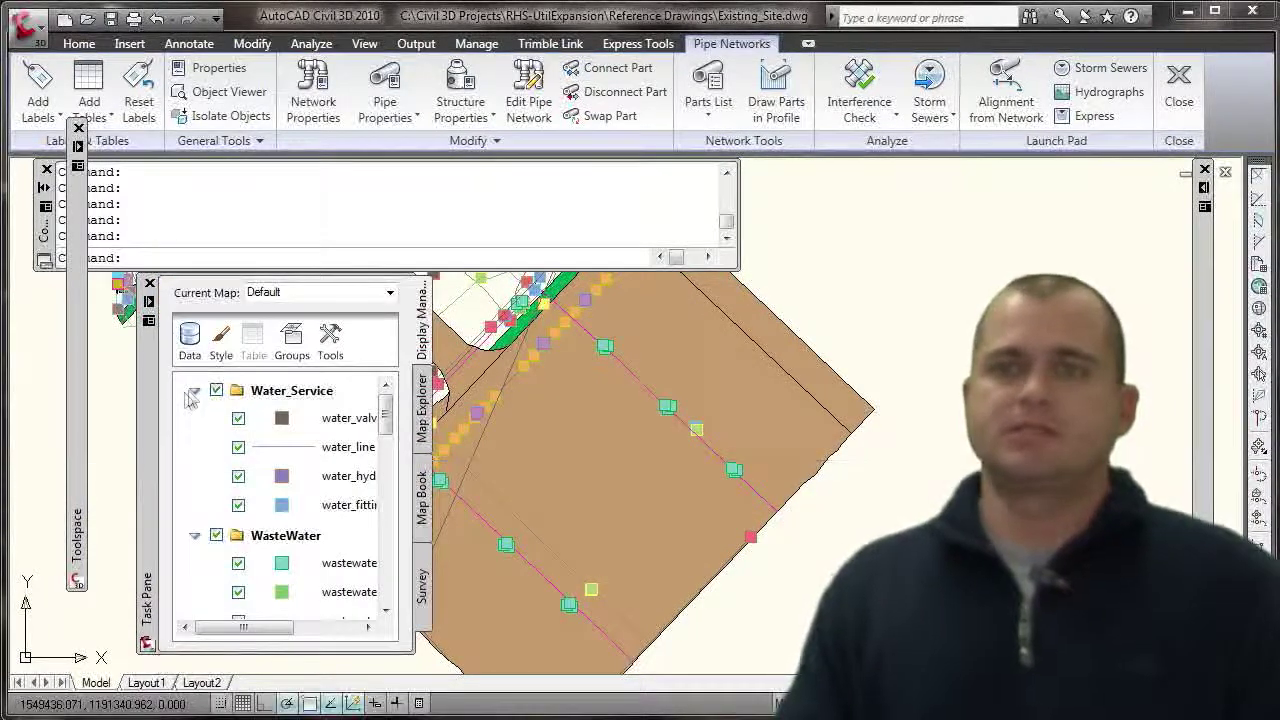
click(195, 395)
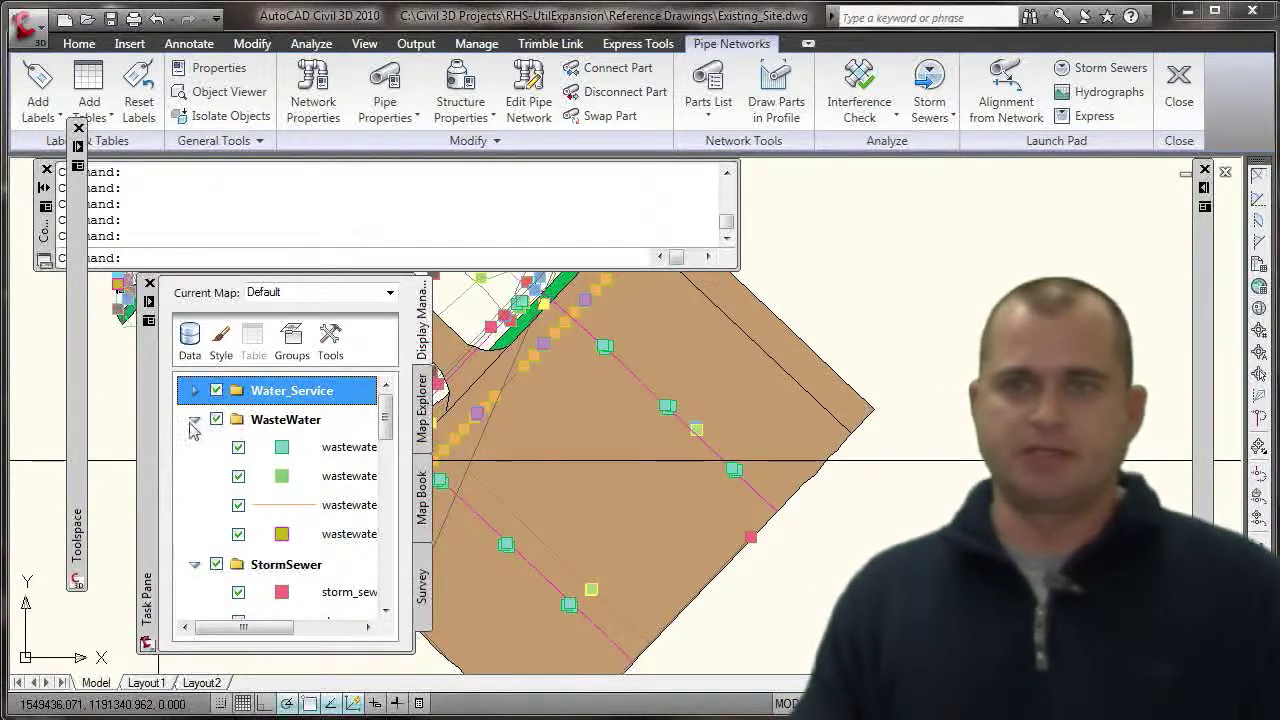
click(194, 423)
click(195, 450)
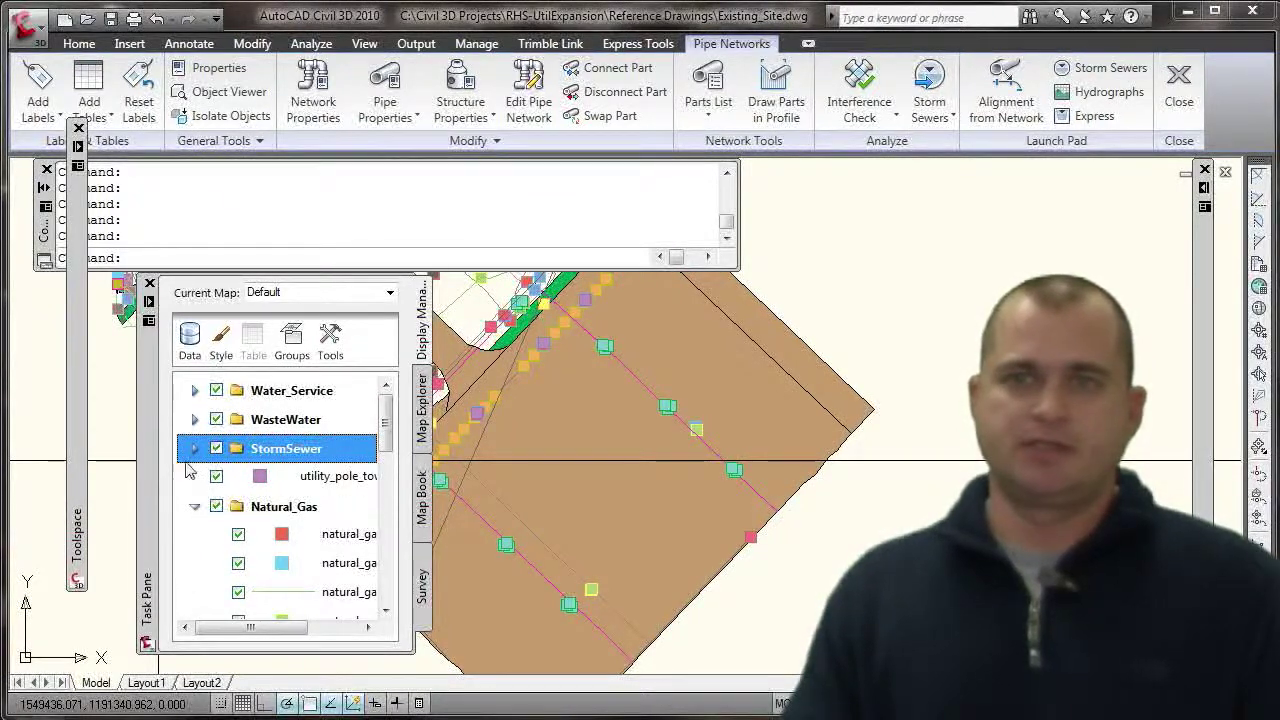
click(195, 449)
click(194, 451)
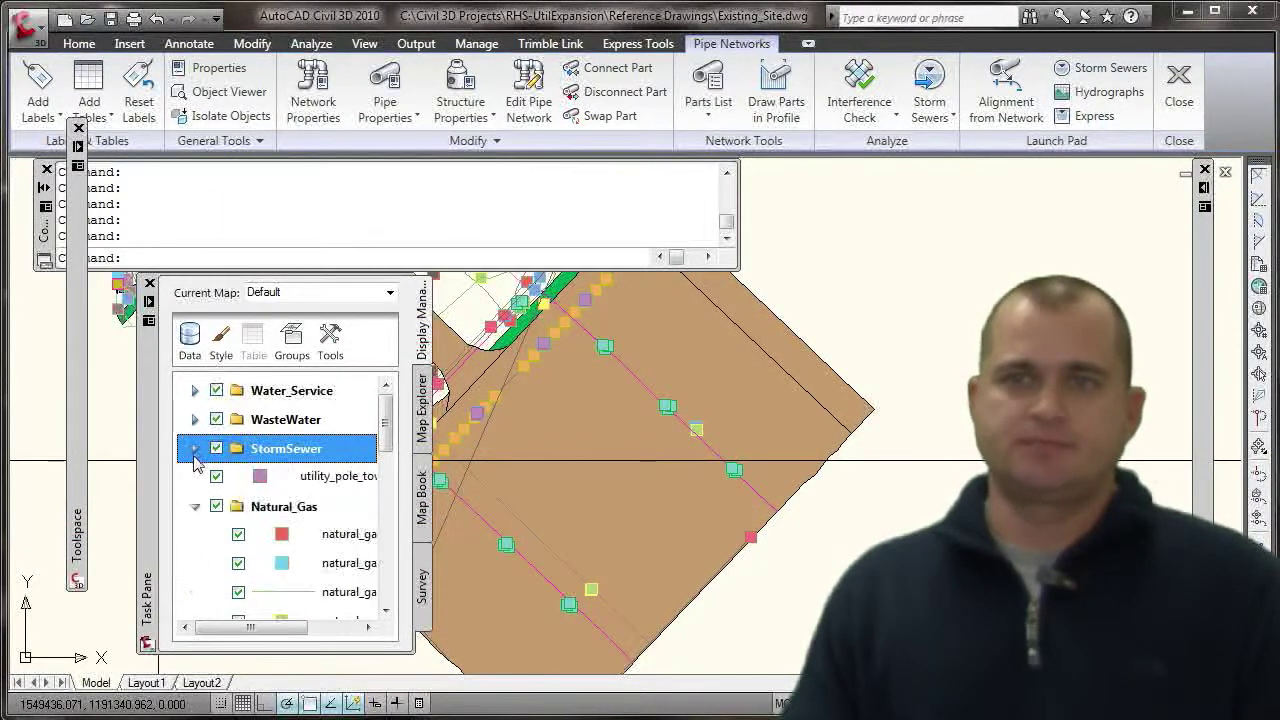
click(195, 509)
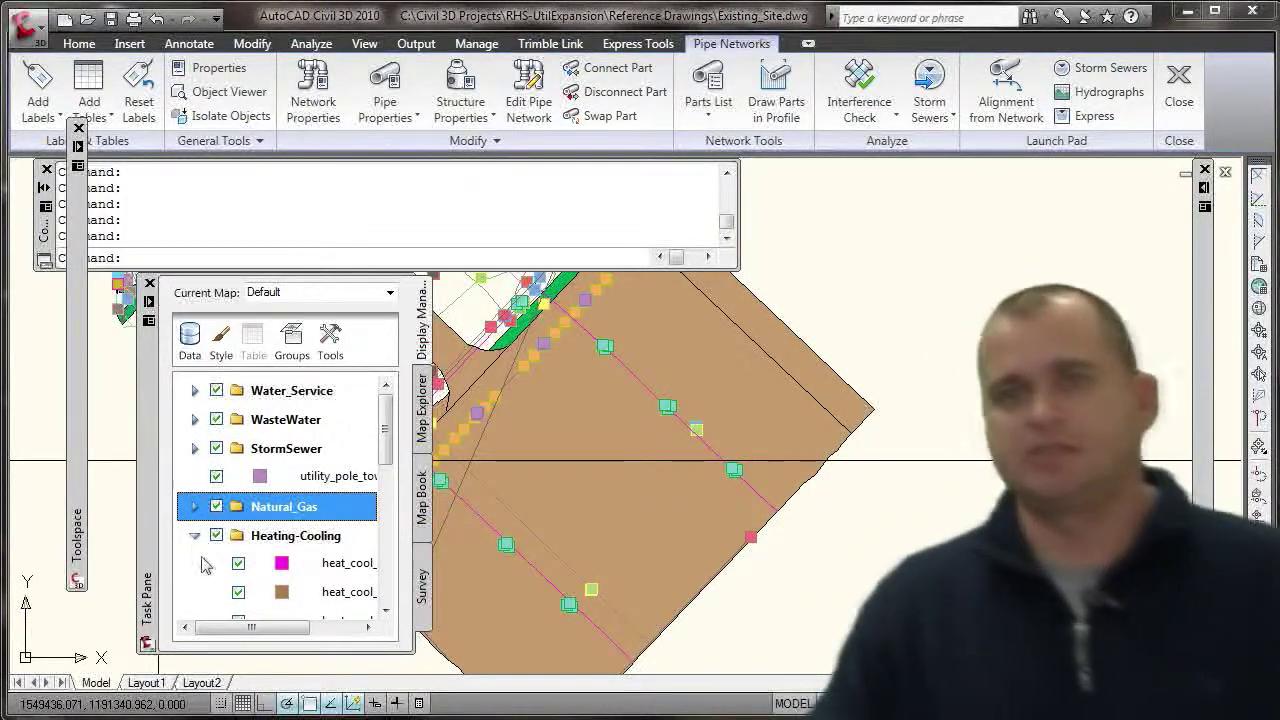
click(196, 537)
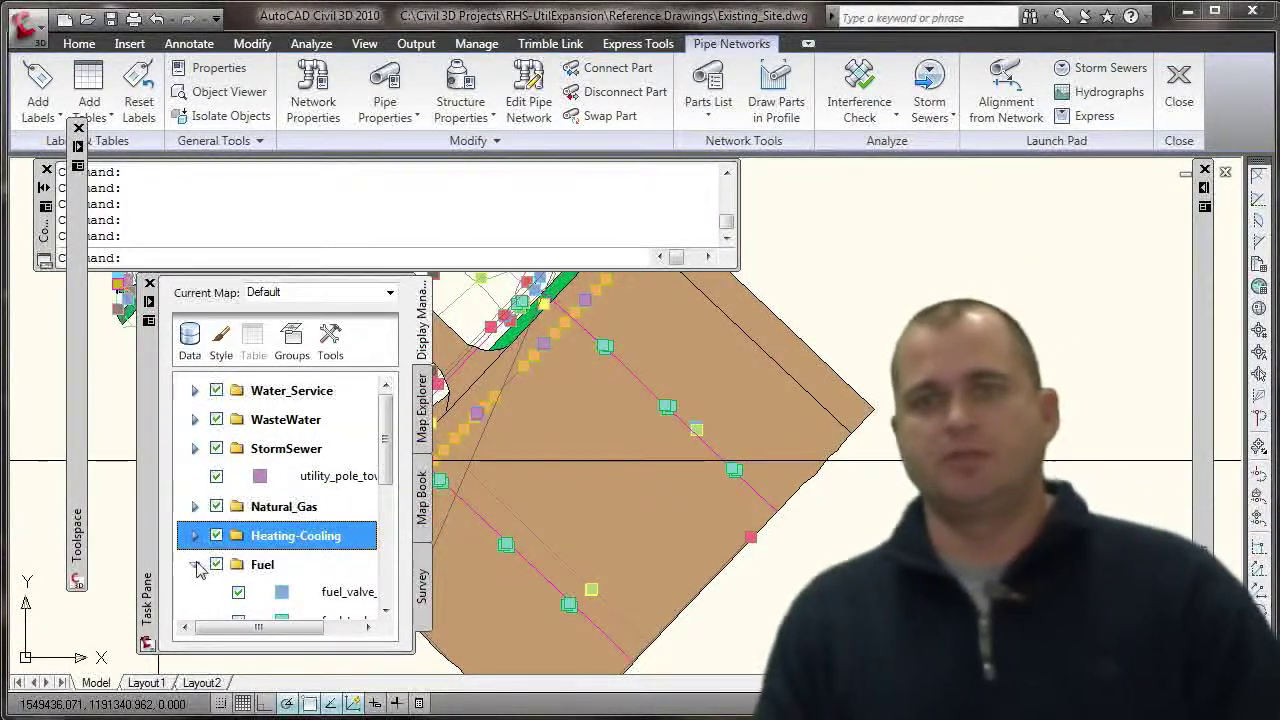
click(196, 565)
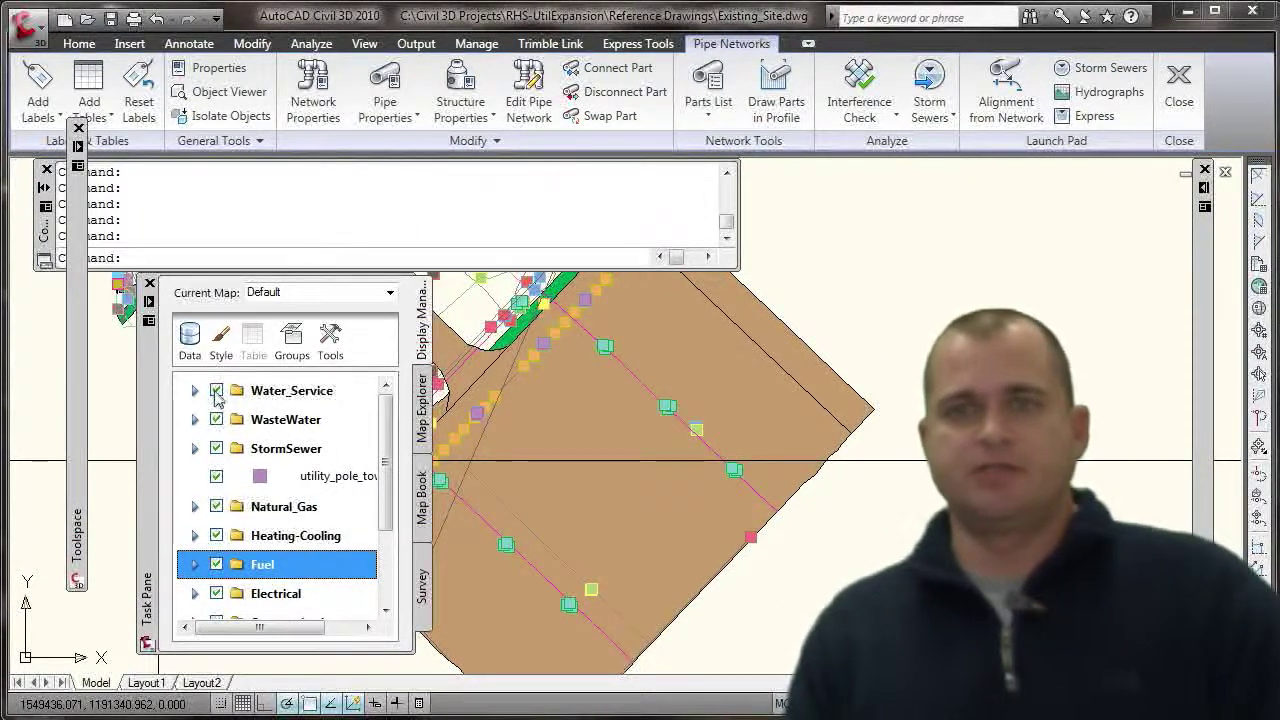
click(216, 391)
Switch off the WasteWater, StormSewer, pole, Natural_Gas, Heating-Cooling, Fuel and Electrical layers.
click(216, 420)
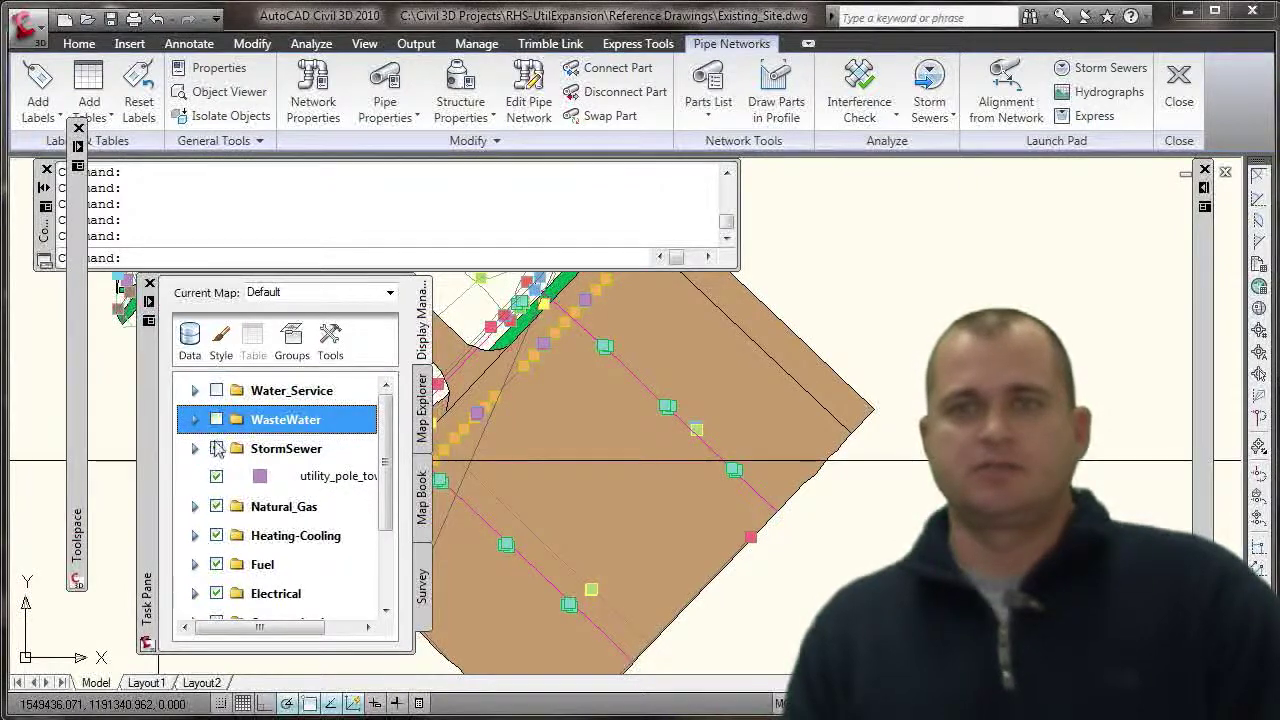
click(216, 449)
click(216, 477)
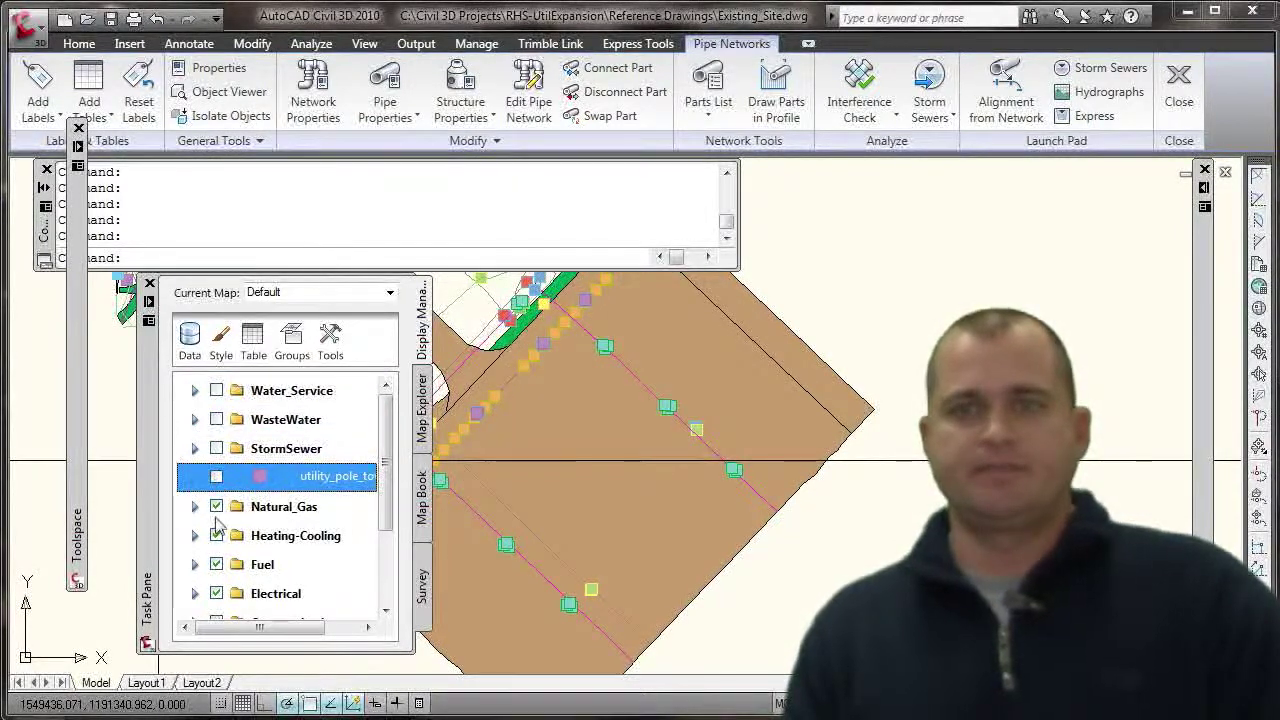
click(216, 506)
click(216, 535)
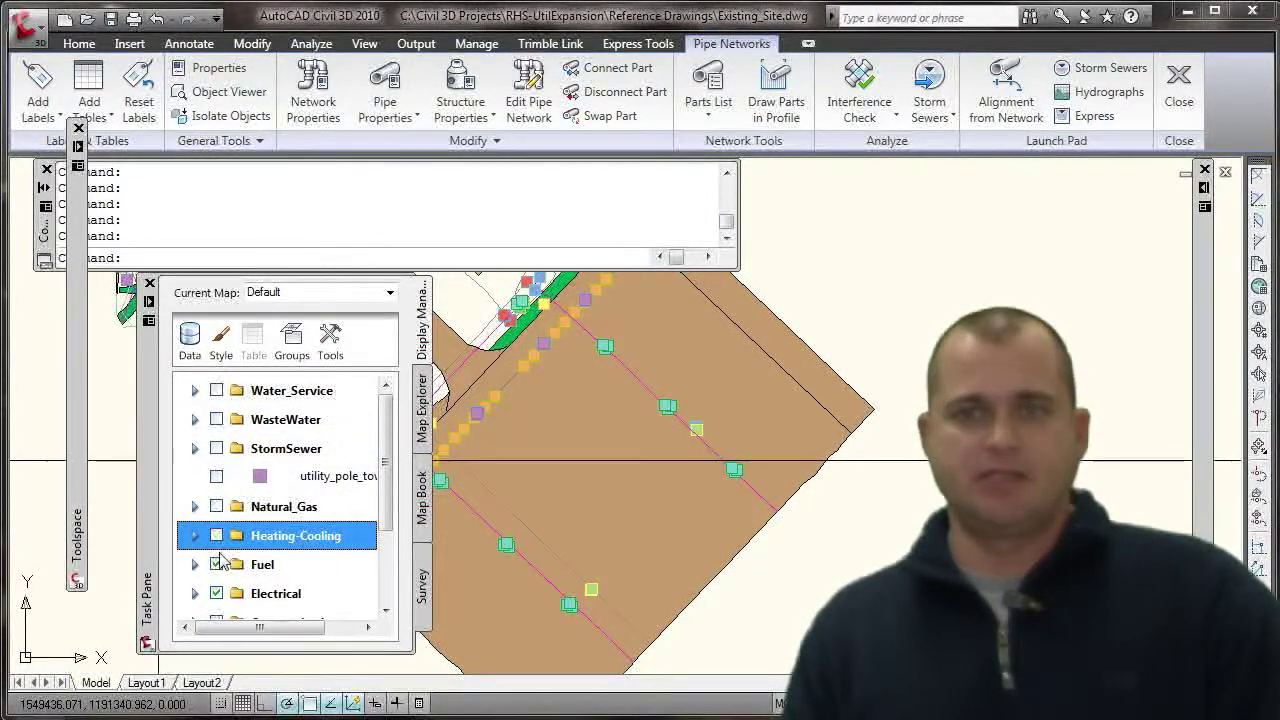
click(216, 565)
click(216, 593)
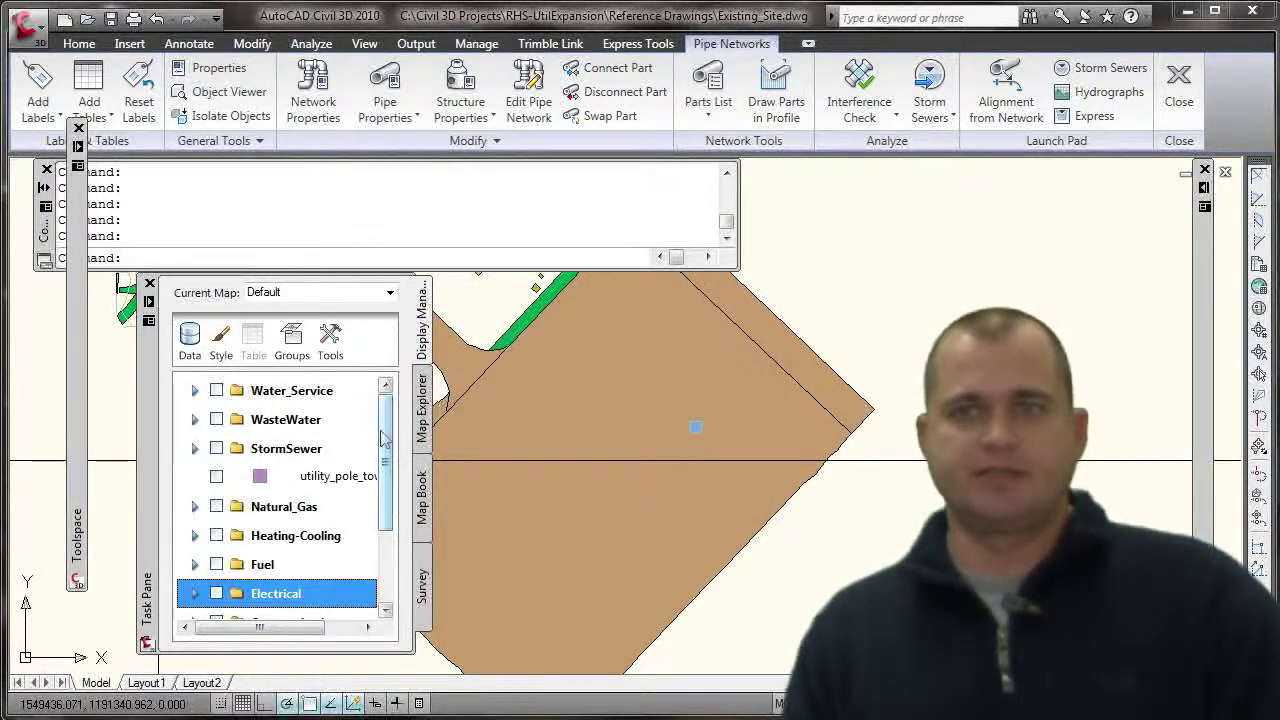
Expand the SiteData group and select its Runway layer.
drag(384, 462, 384, 532)
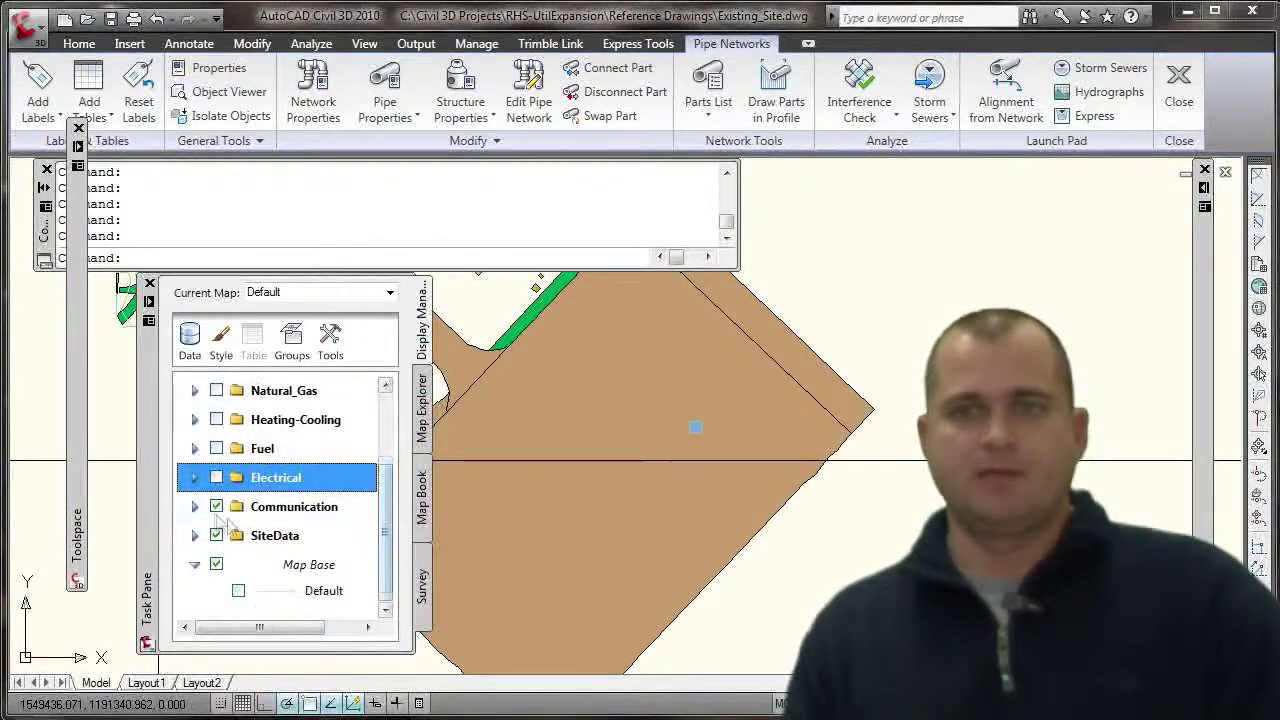
click(214, 507)
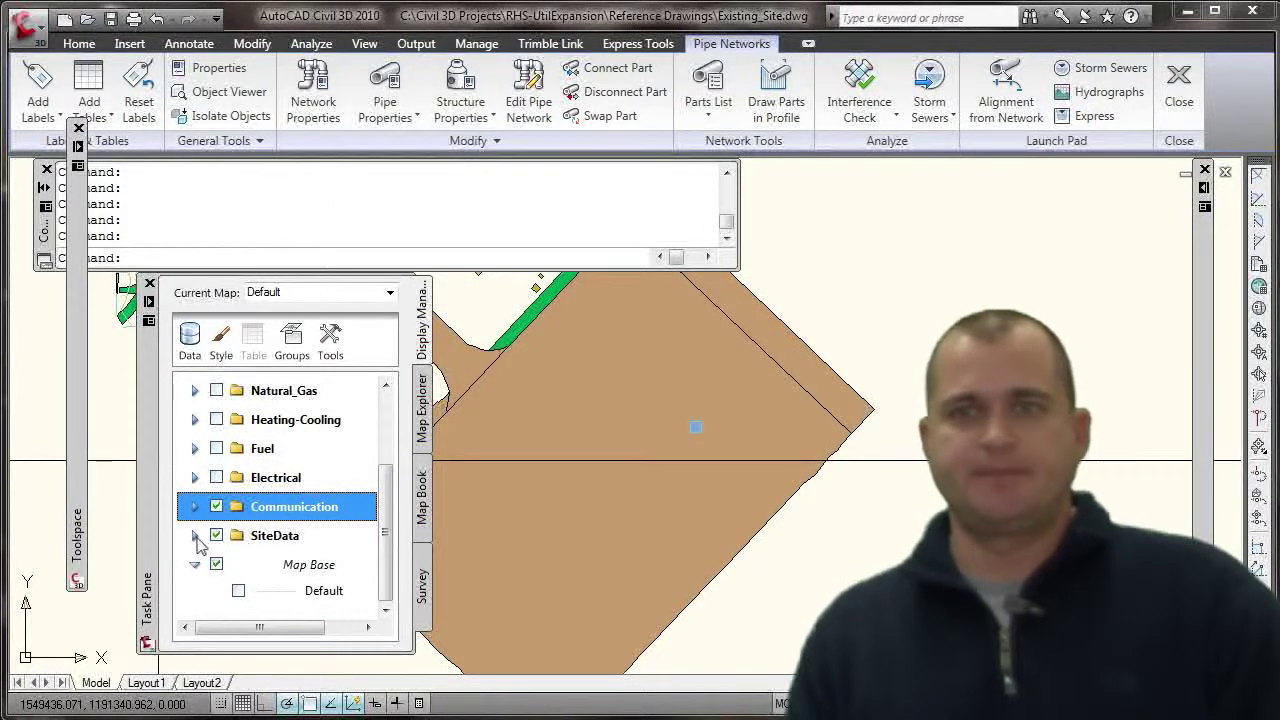
click(195, 536)
drag(388, 474, 380, 512)
click(306, 536)
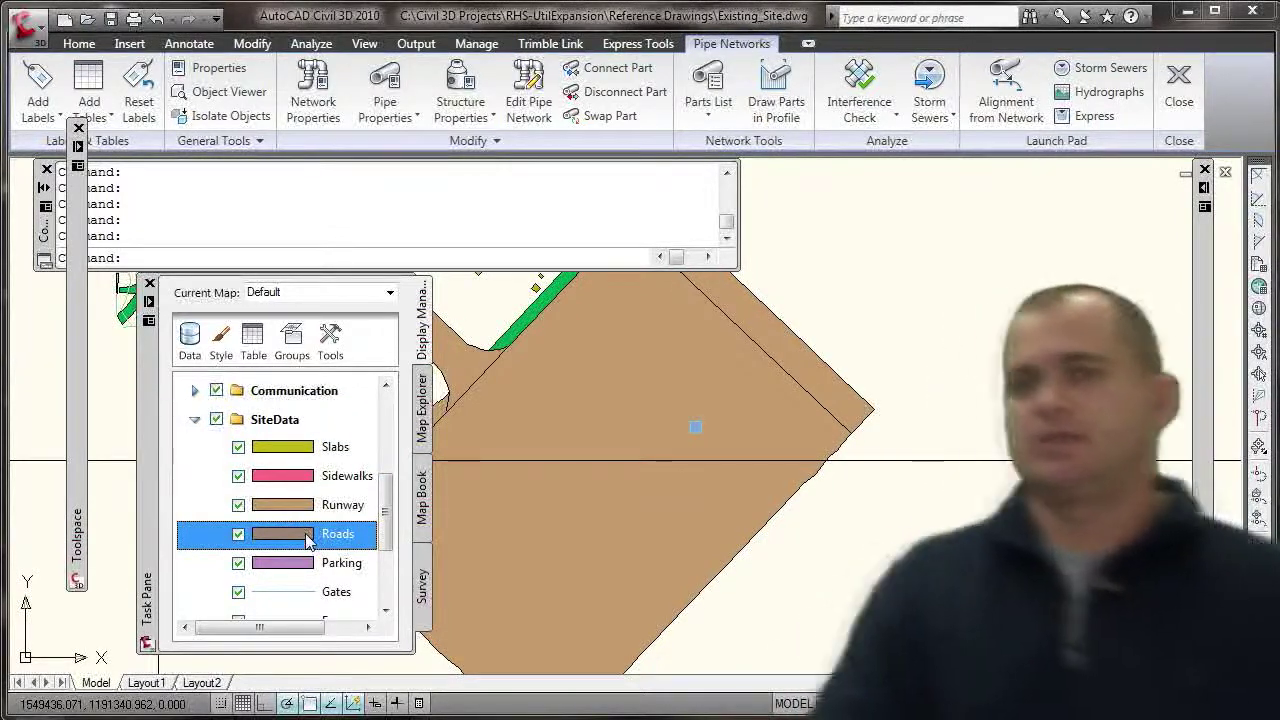
click(289, 504)
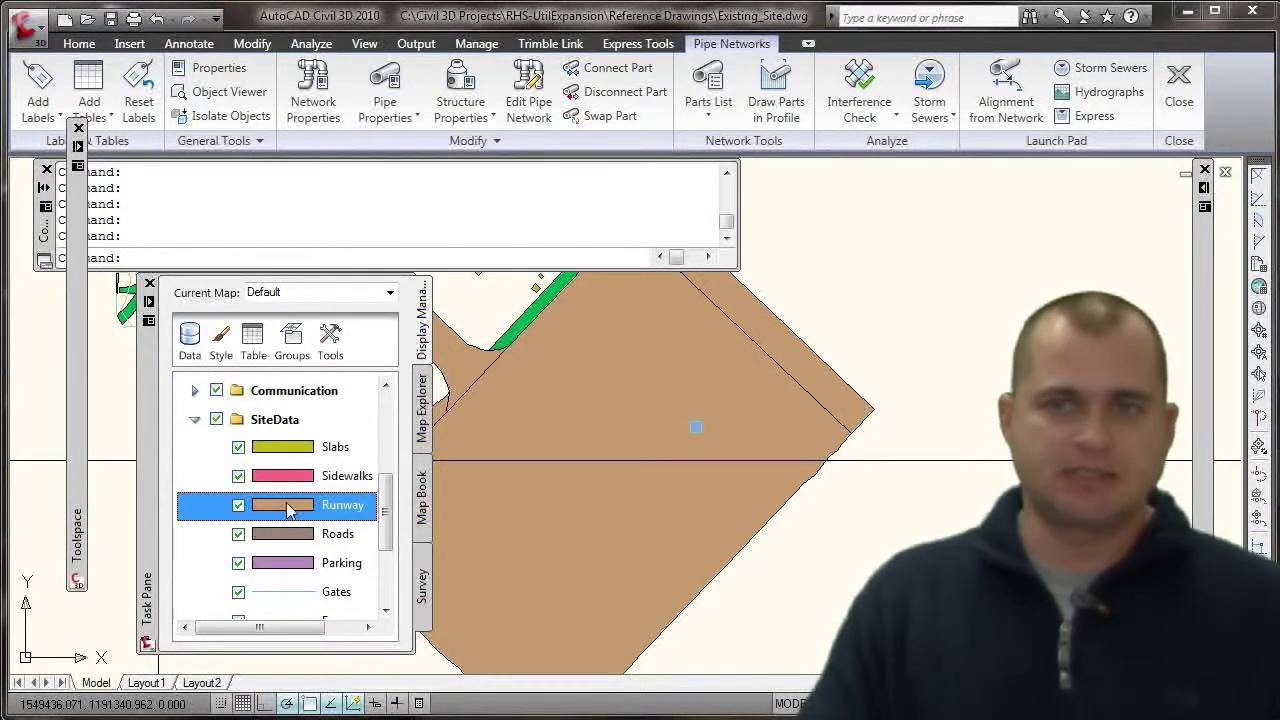
Give the Runway polygon's solid tan fill 63 transparency in the Style Editor.
double_click(283, 505)
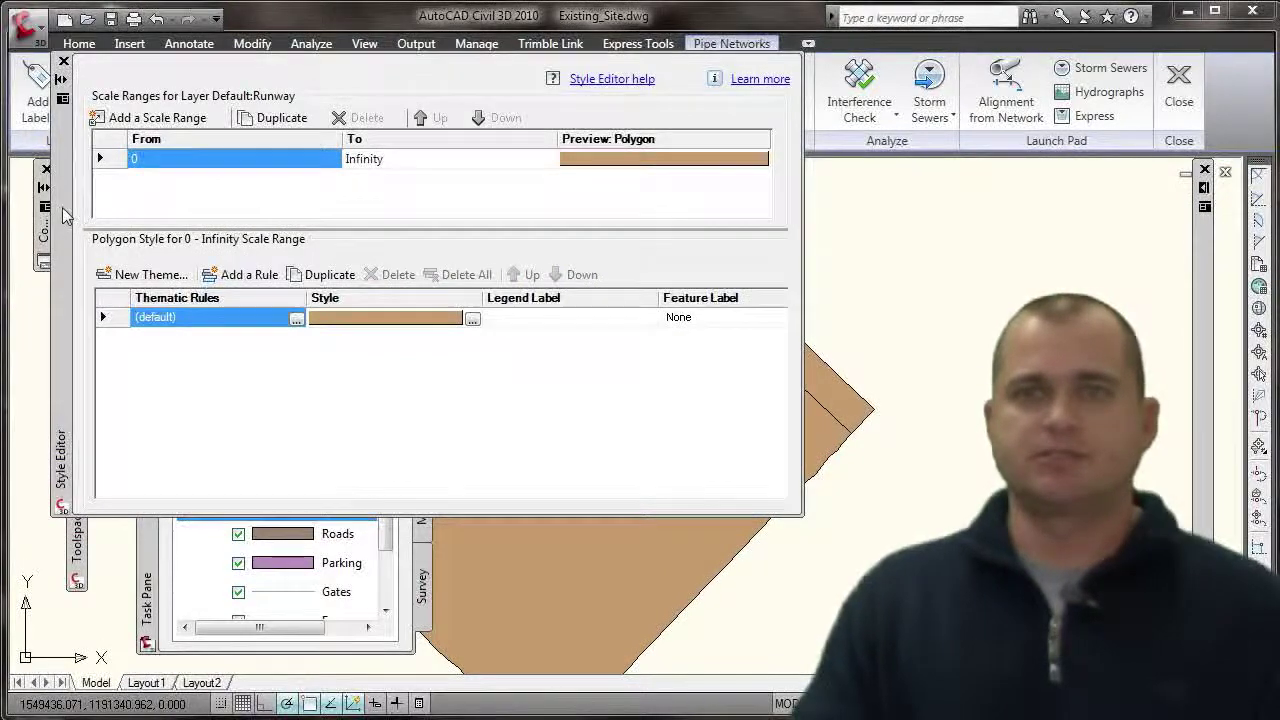
drag(63, 210, 85, 329)
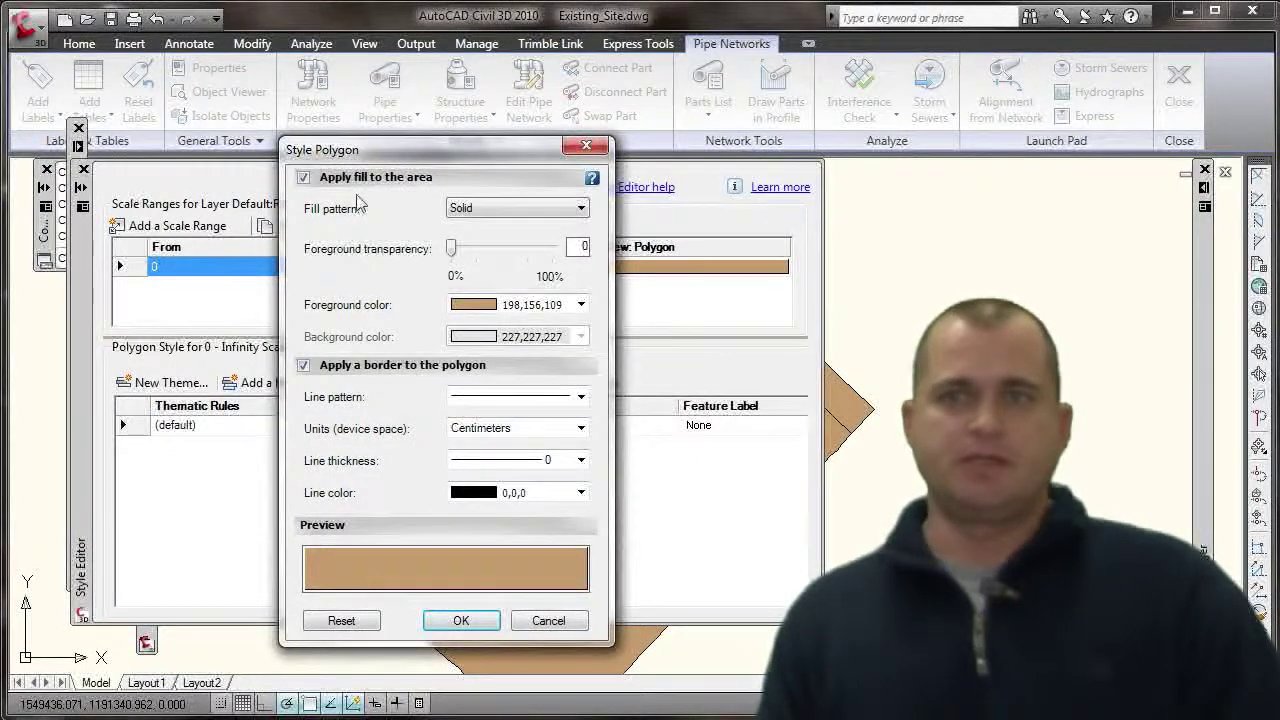
click(304, 178)
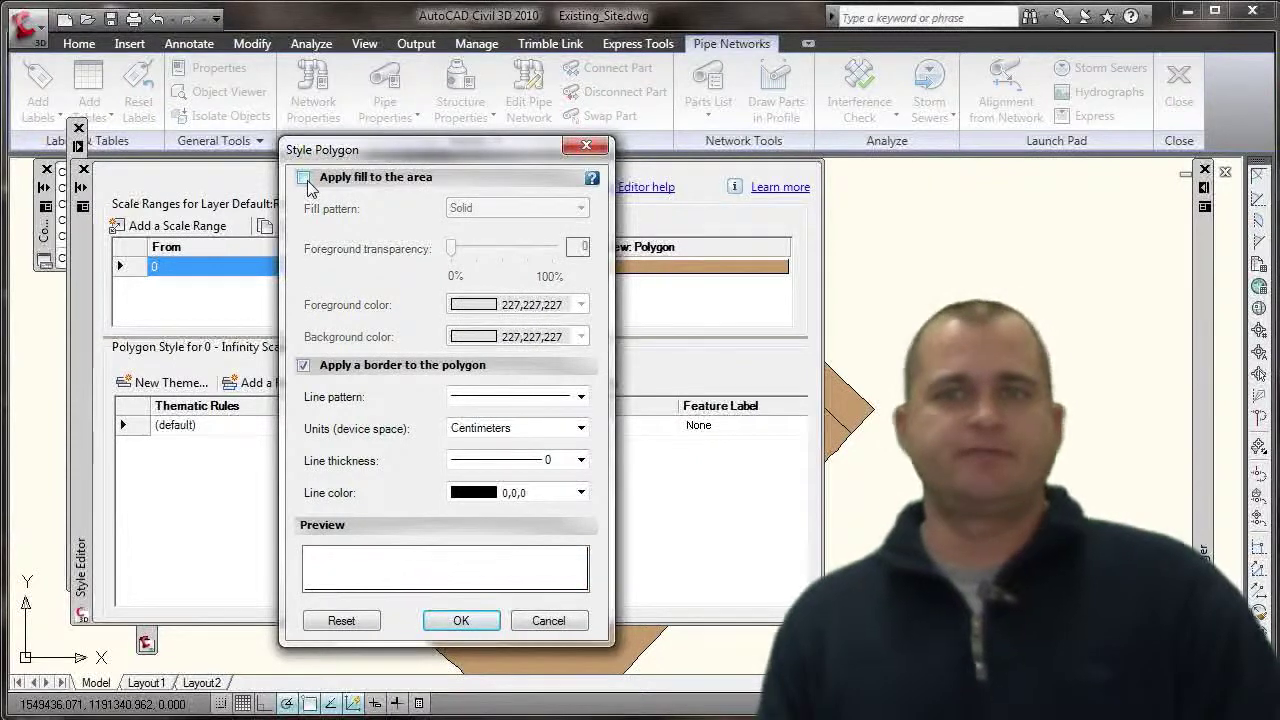
click(304, 178)
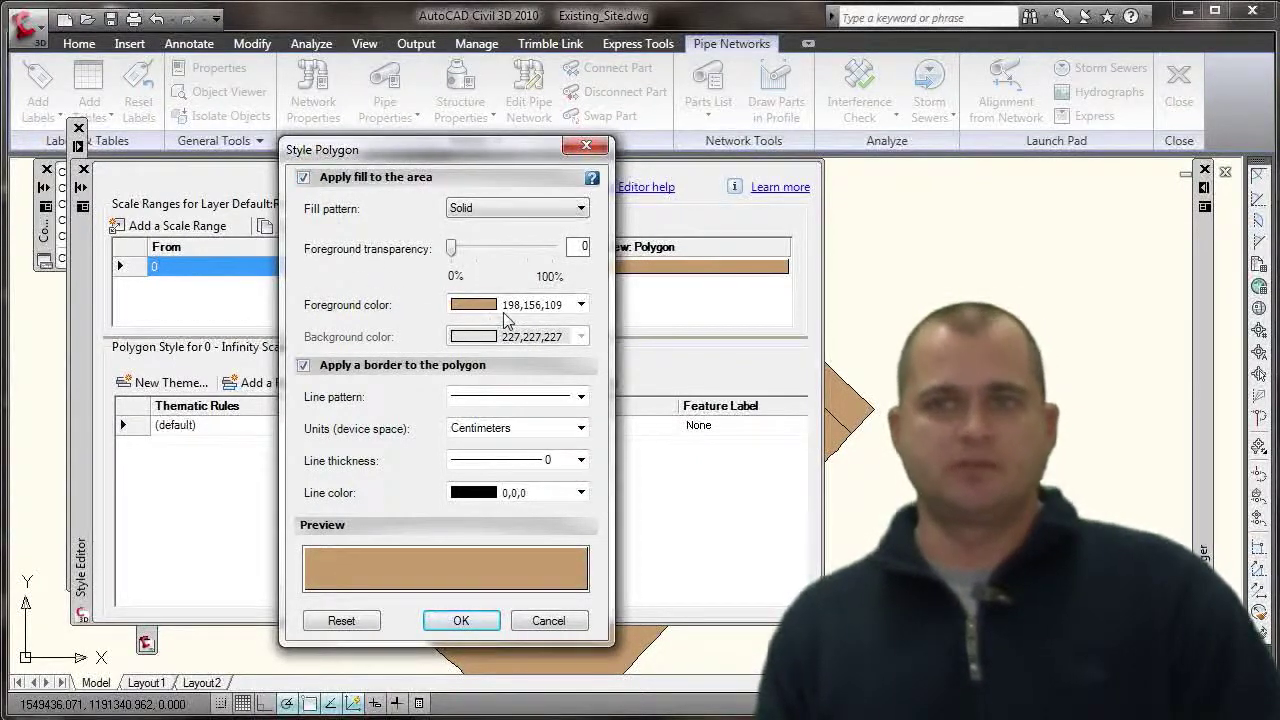
drag(453, 253, 504, 257)
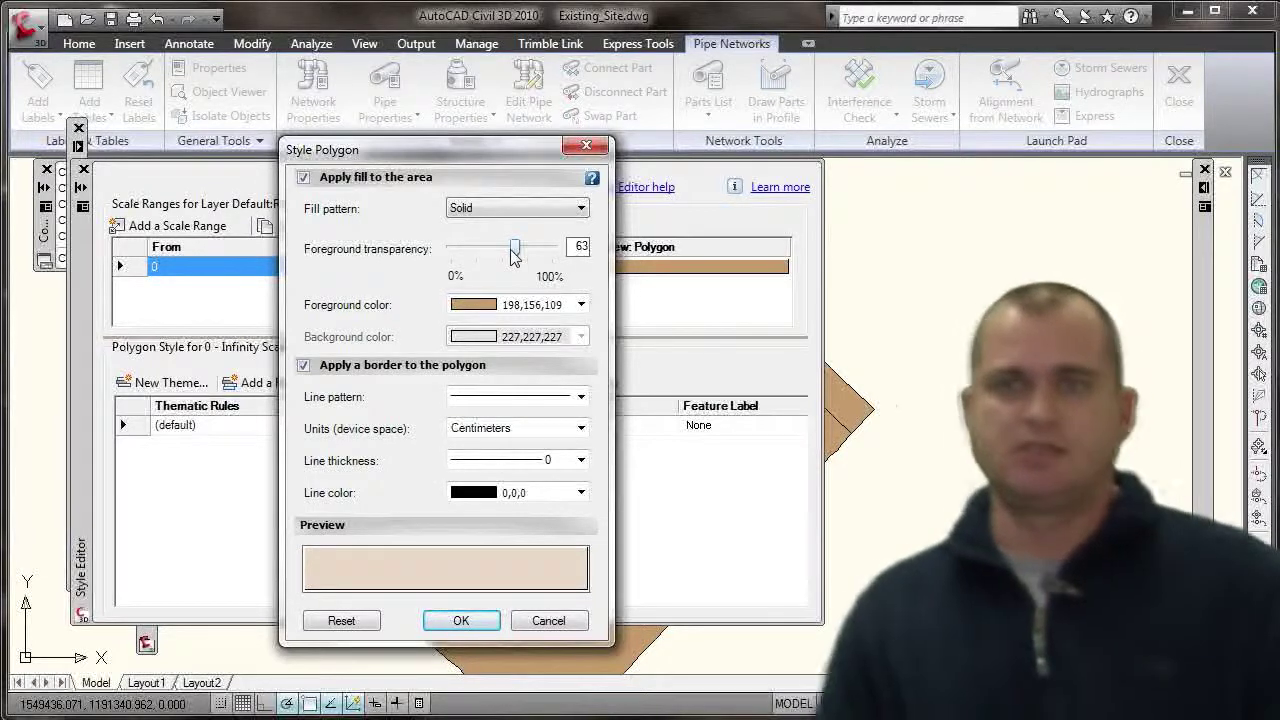
click(459, 621)
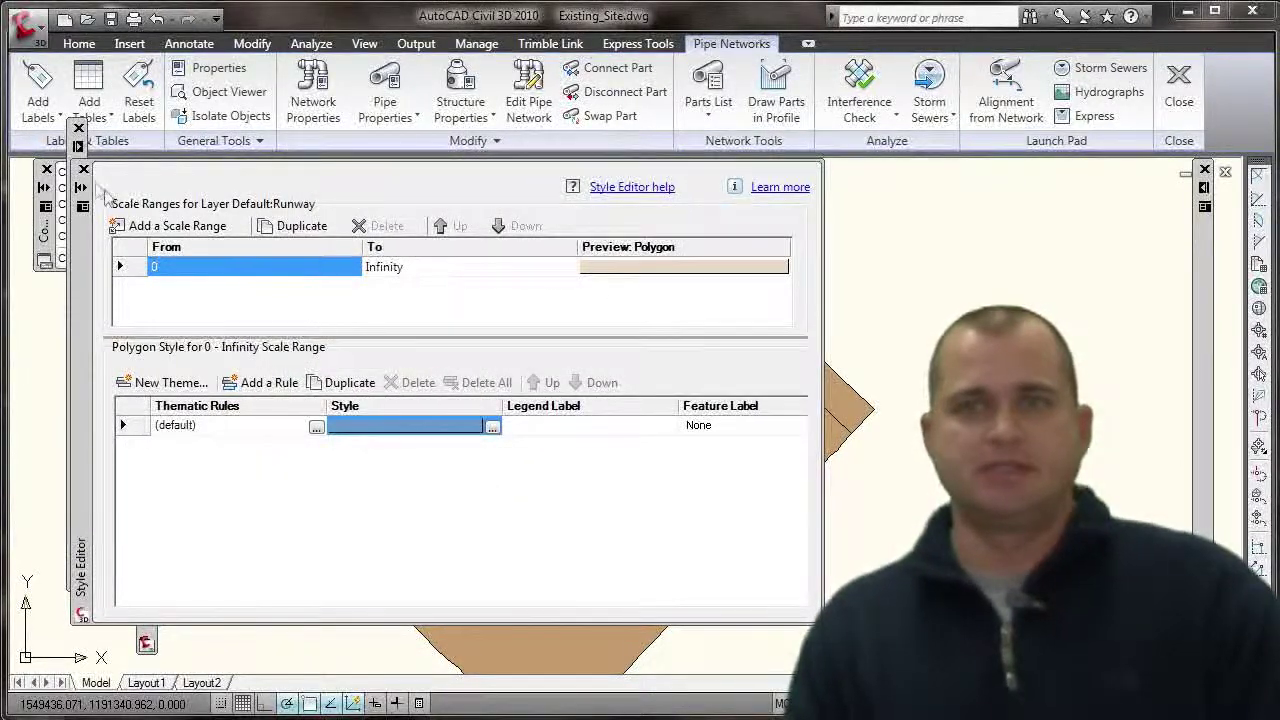
Switch off Communication, collapse SiteData, and switch on and expand the WasteWater group.
click(84, 171)
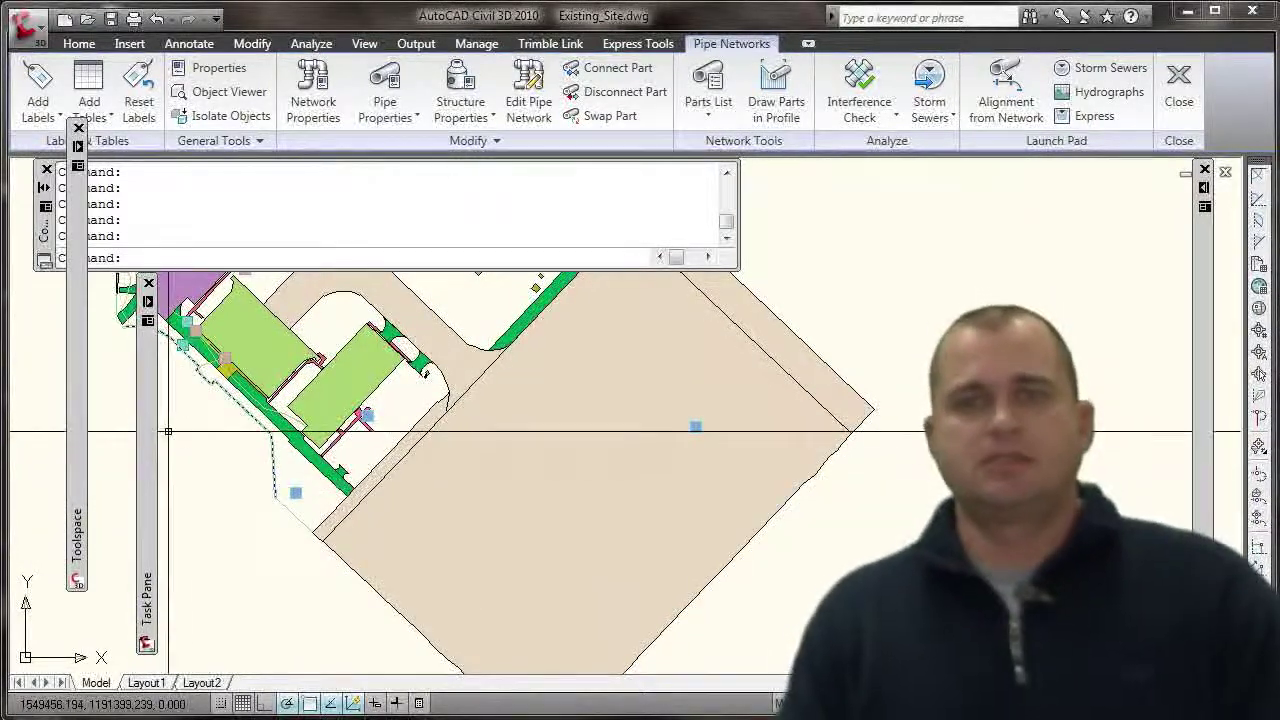
mouse_move(150, 440)
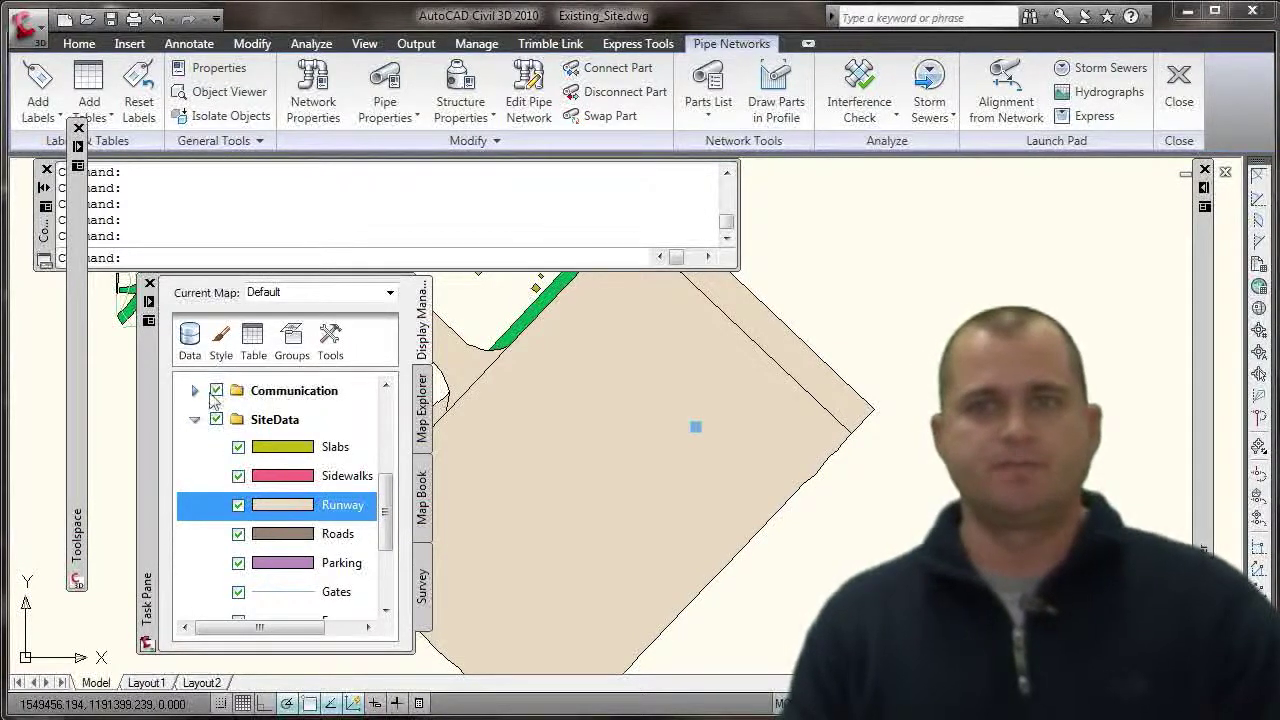
click(215, 392)
click(194, 420)
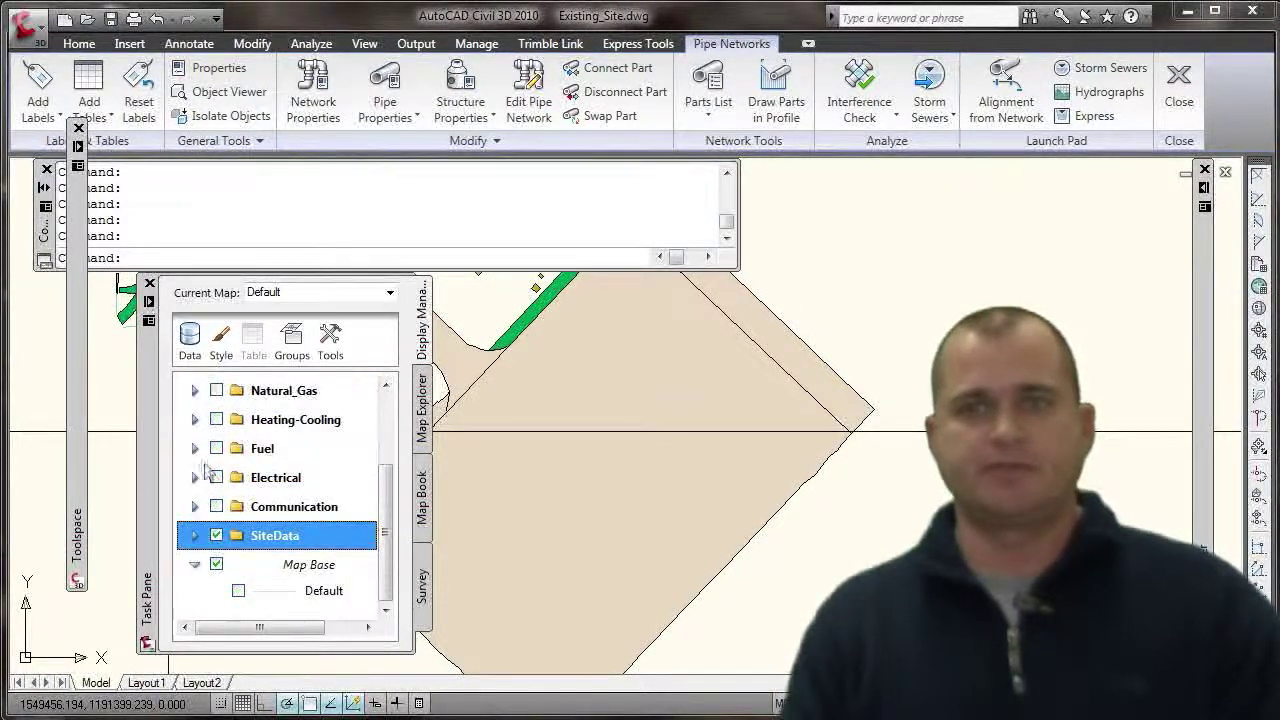
drag(388, 500, 403, 452)
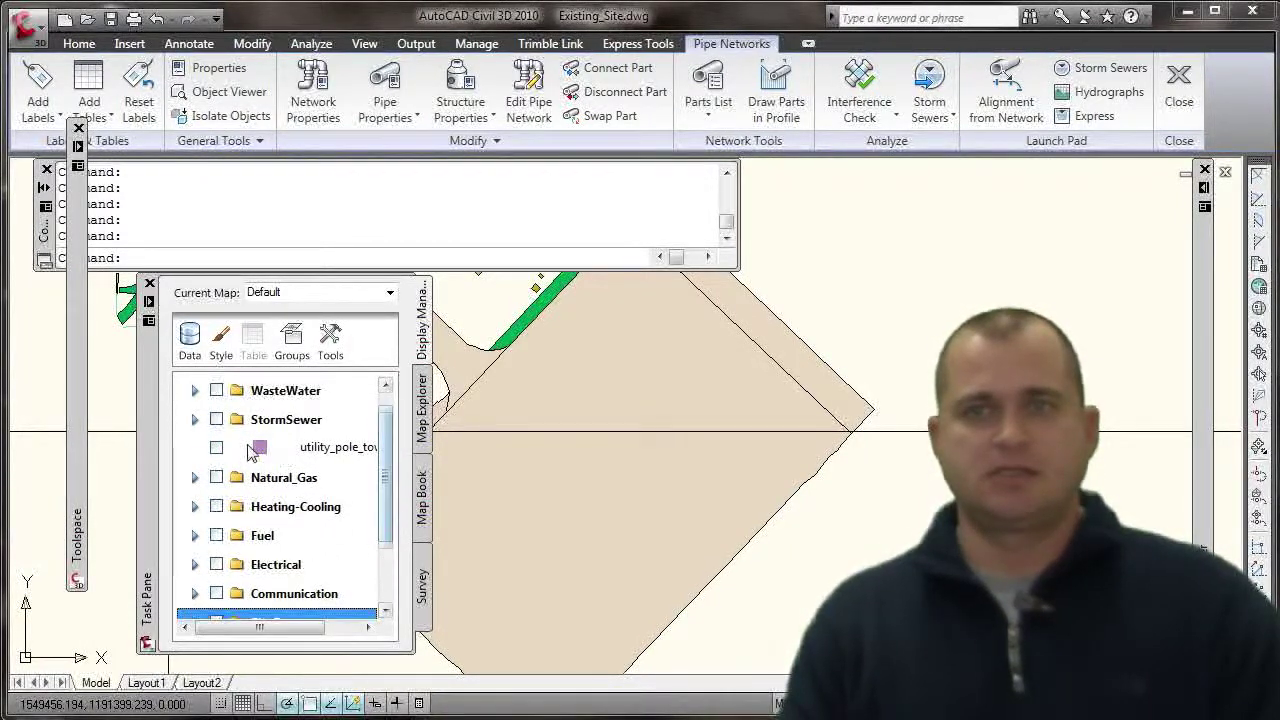
click(215, 392)
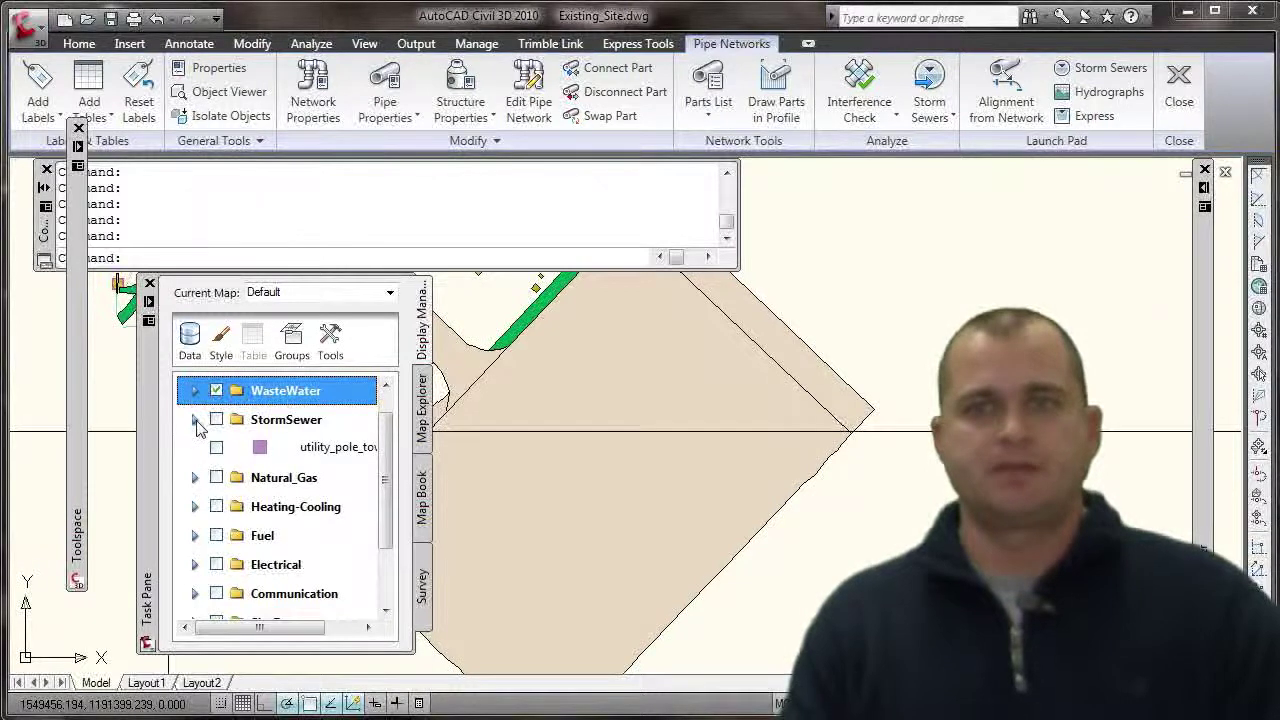
click(194, 392)
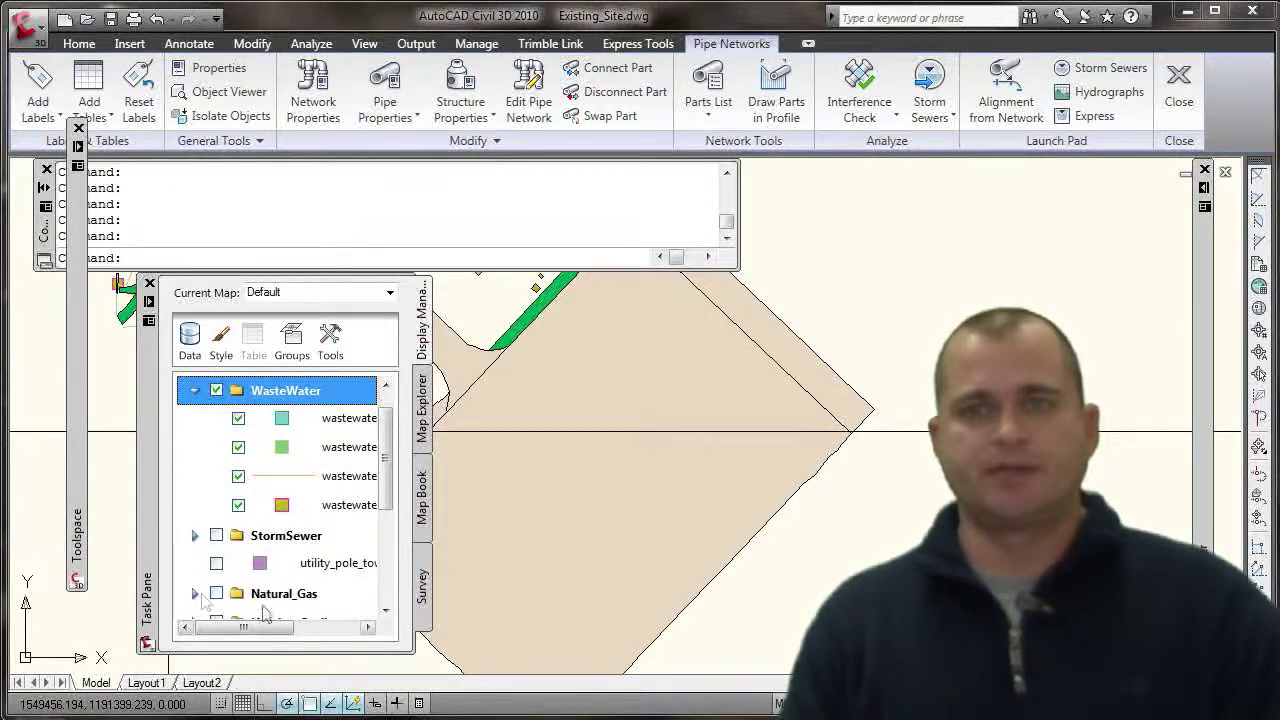
Zoom and pan the plan to the buildings and select the wastewater_manhole_point layer.
drag(143, 536, 85, 537)
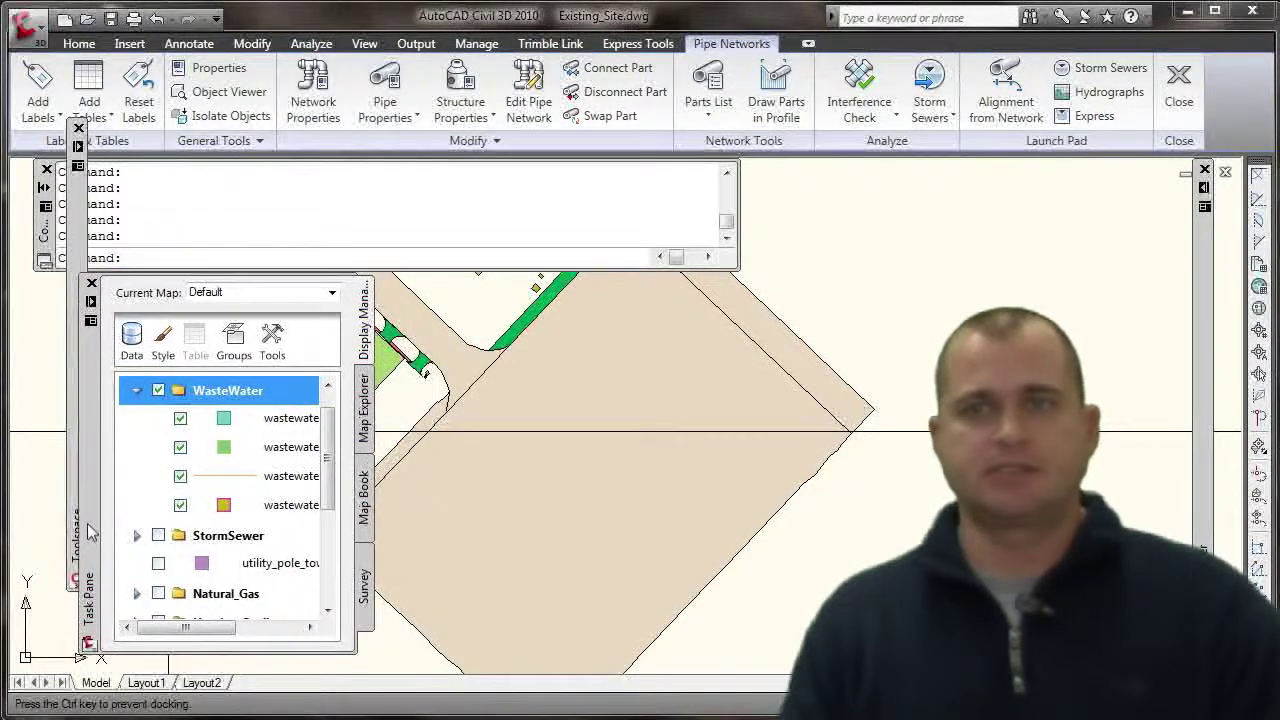
scroll(588, 440, down, 3)
middle_drag(600, 457, 722, 561)
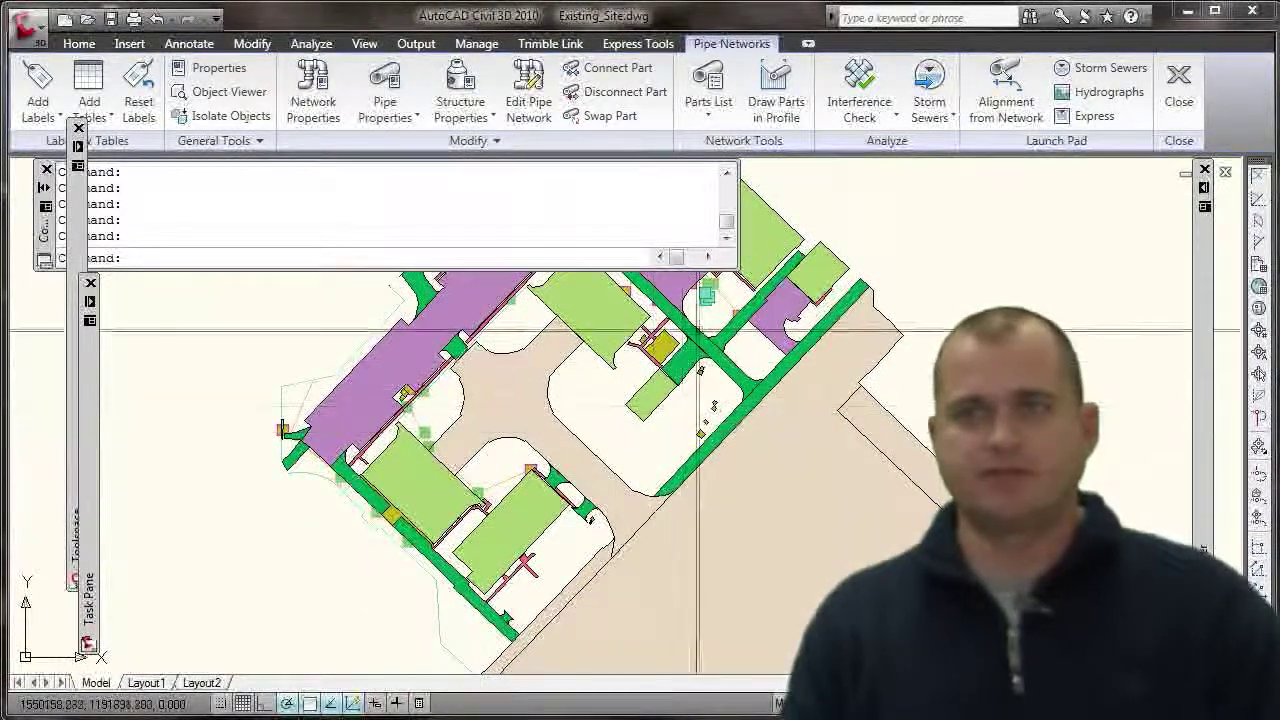
middle_drag(690, 340, 706, 362)
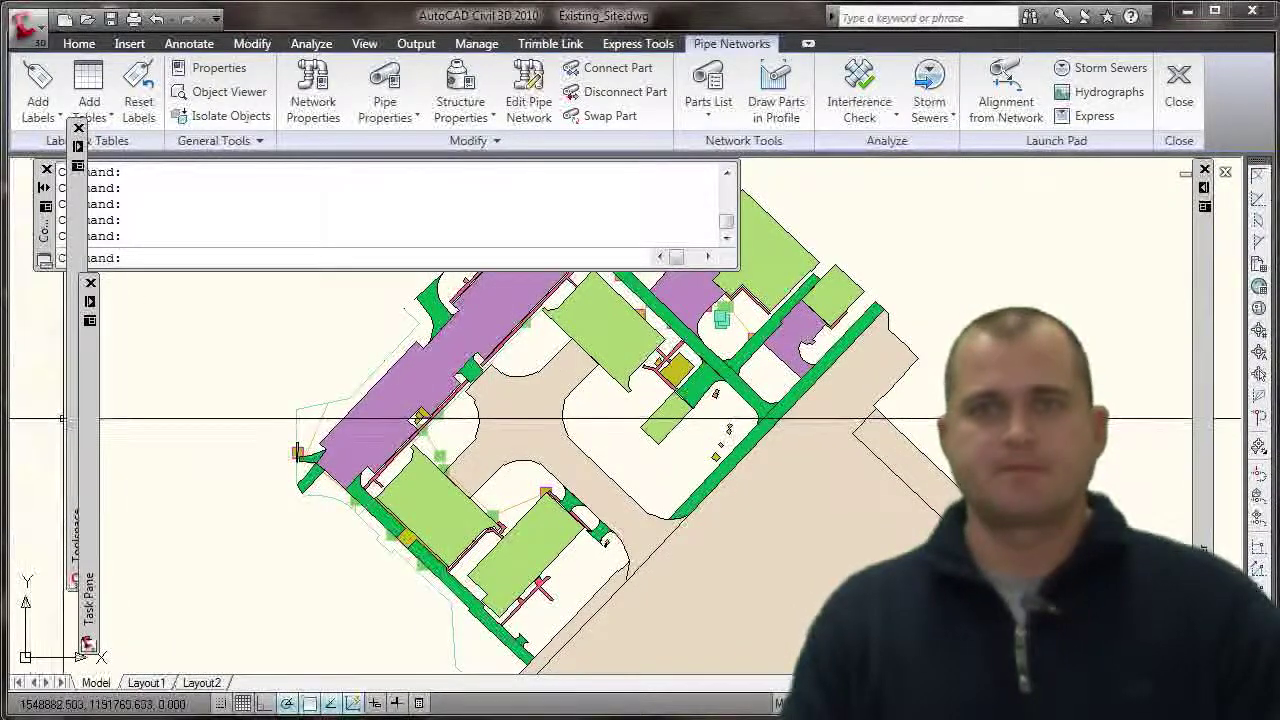
mouse_move(97, 422)
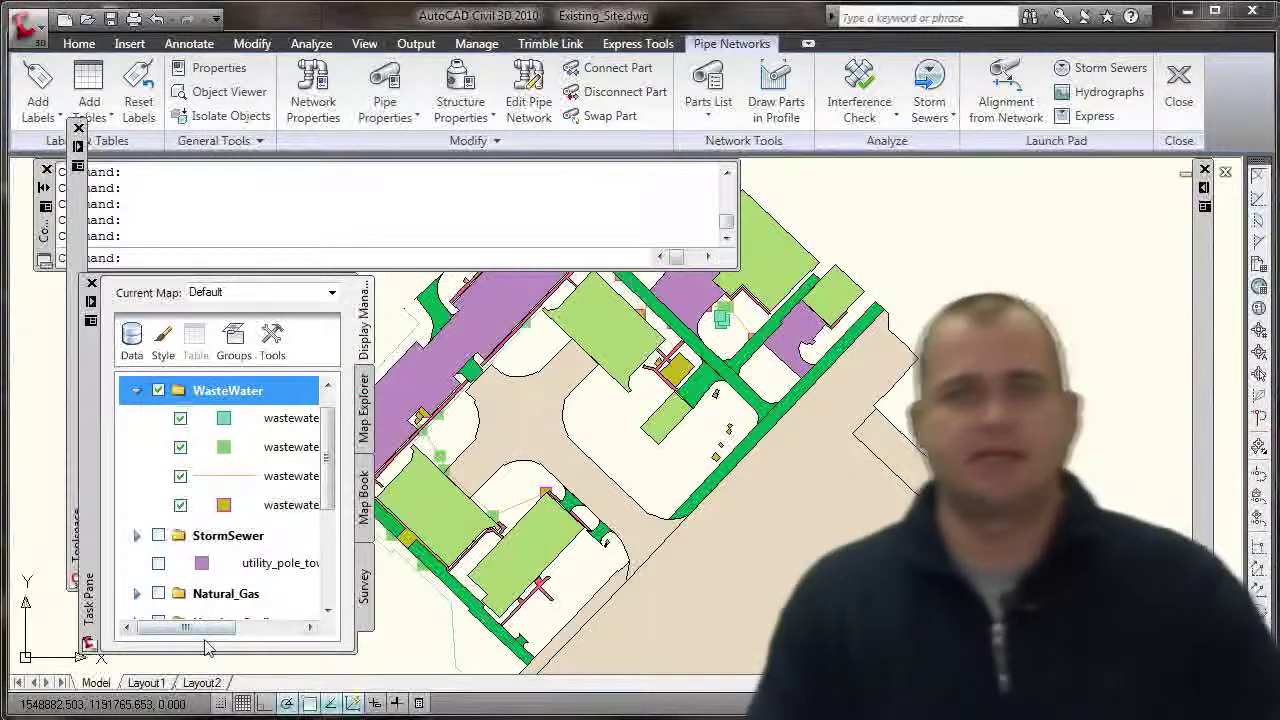
drag(207, 638, 254, 636)
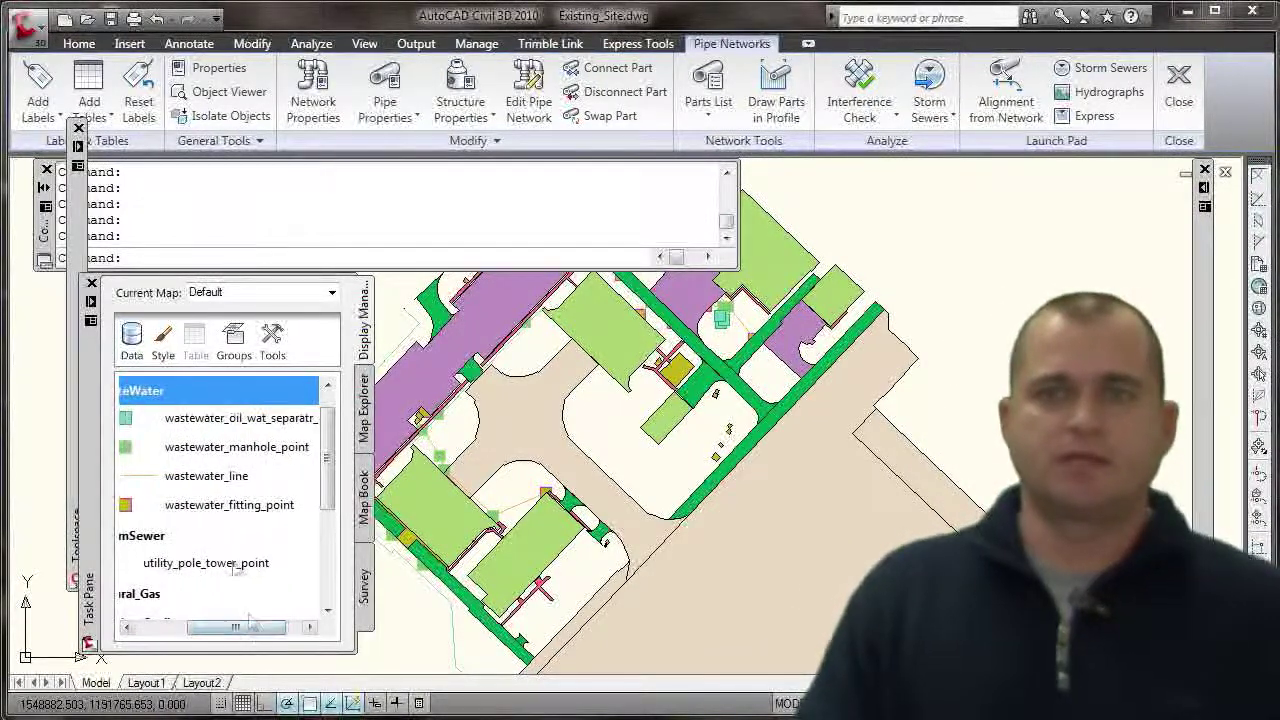
click(213, 448)
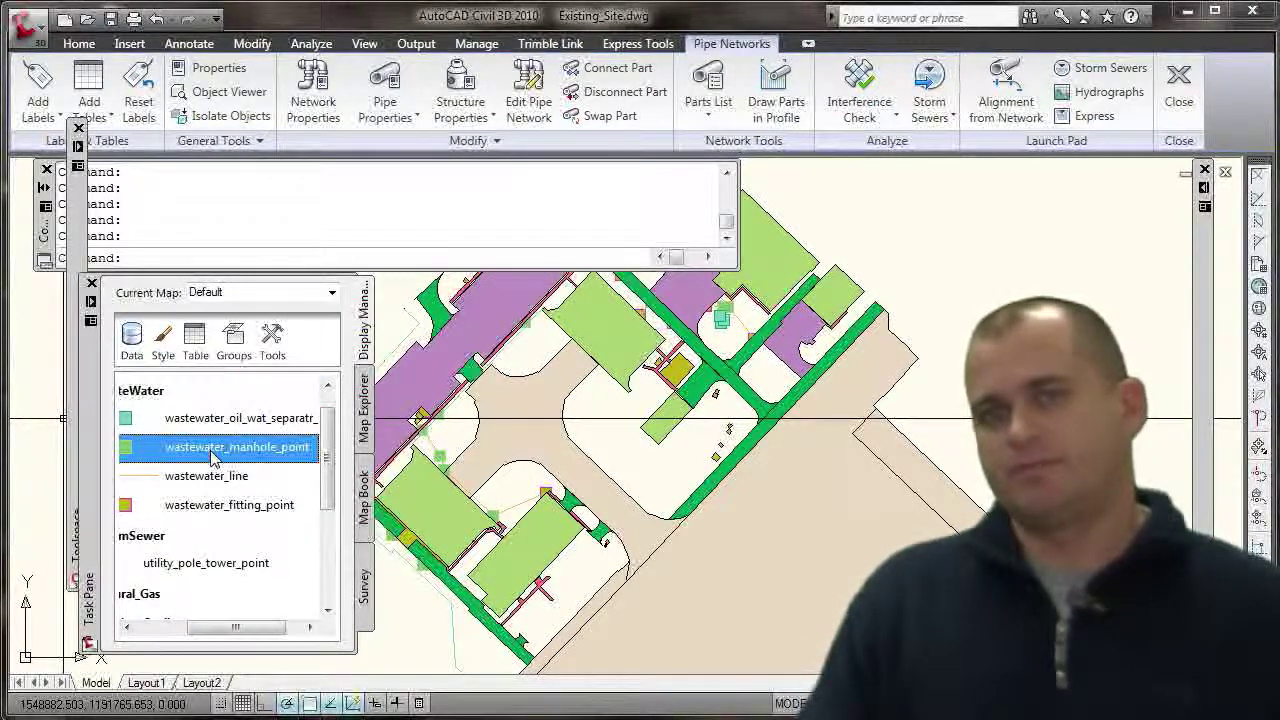
Replace the wastewater_manhole_point symbol with _GTC-SMH and apply the style.
click(213, 450)
double_click(124, 449)
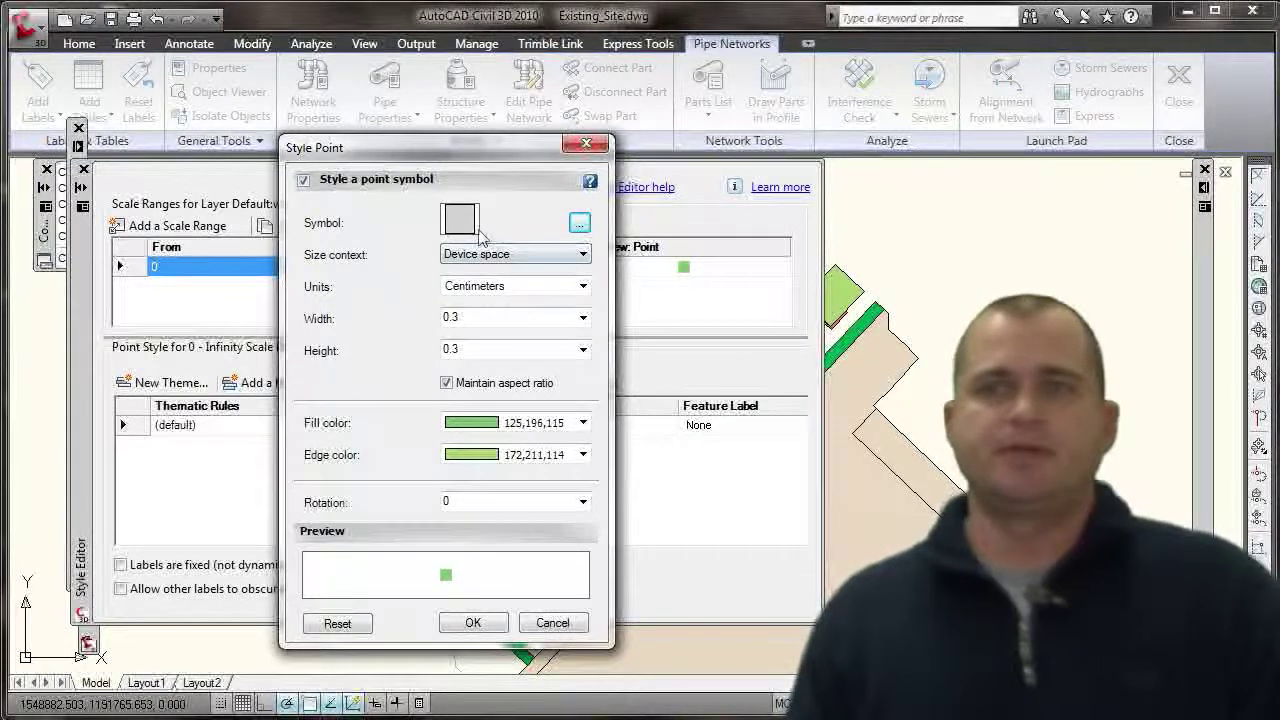
click(579, 222)
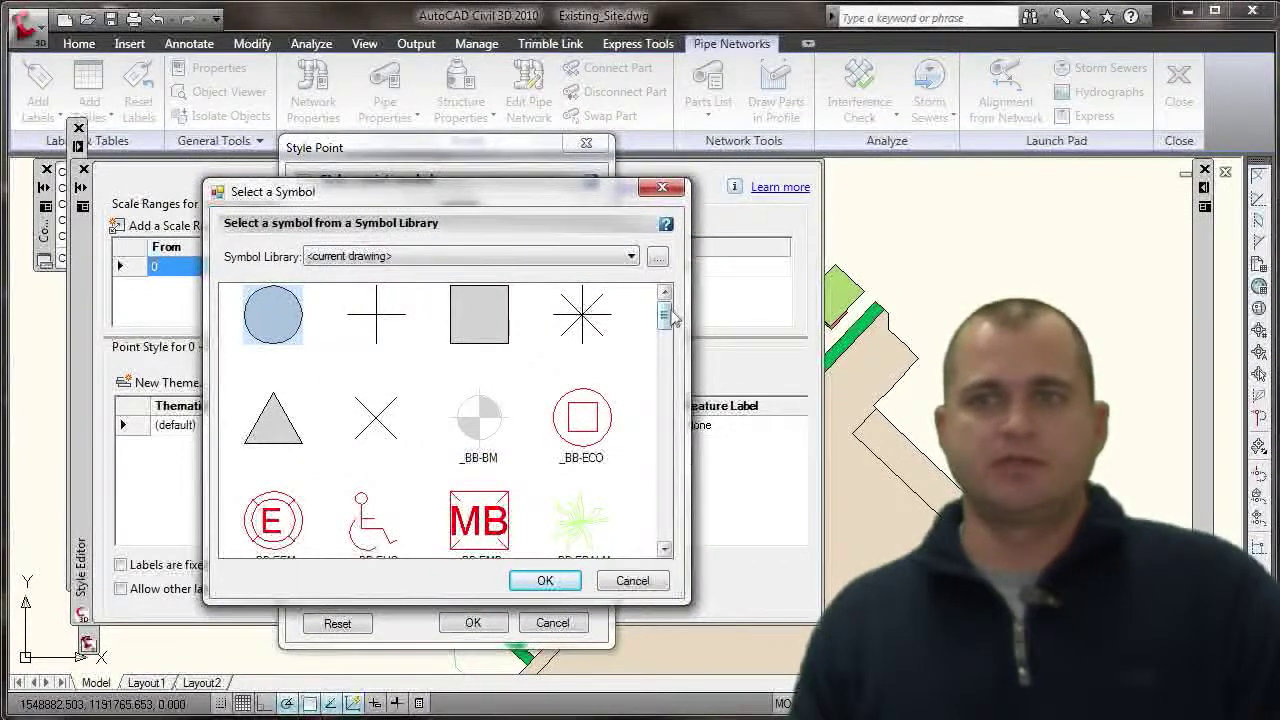
drag(671, 318, 671, 378)
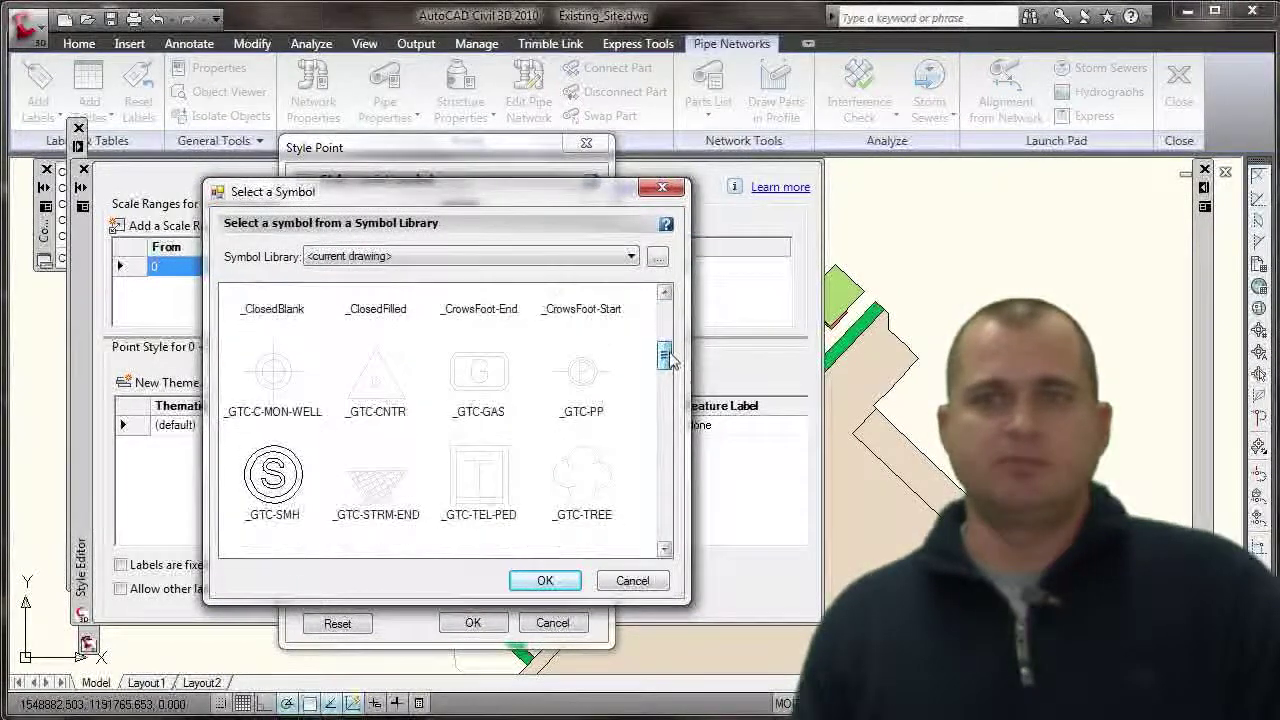
click(274, 465)
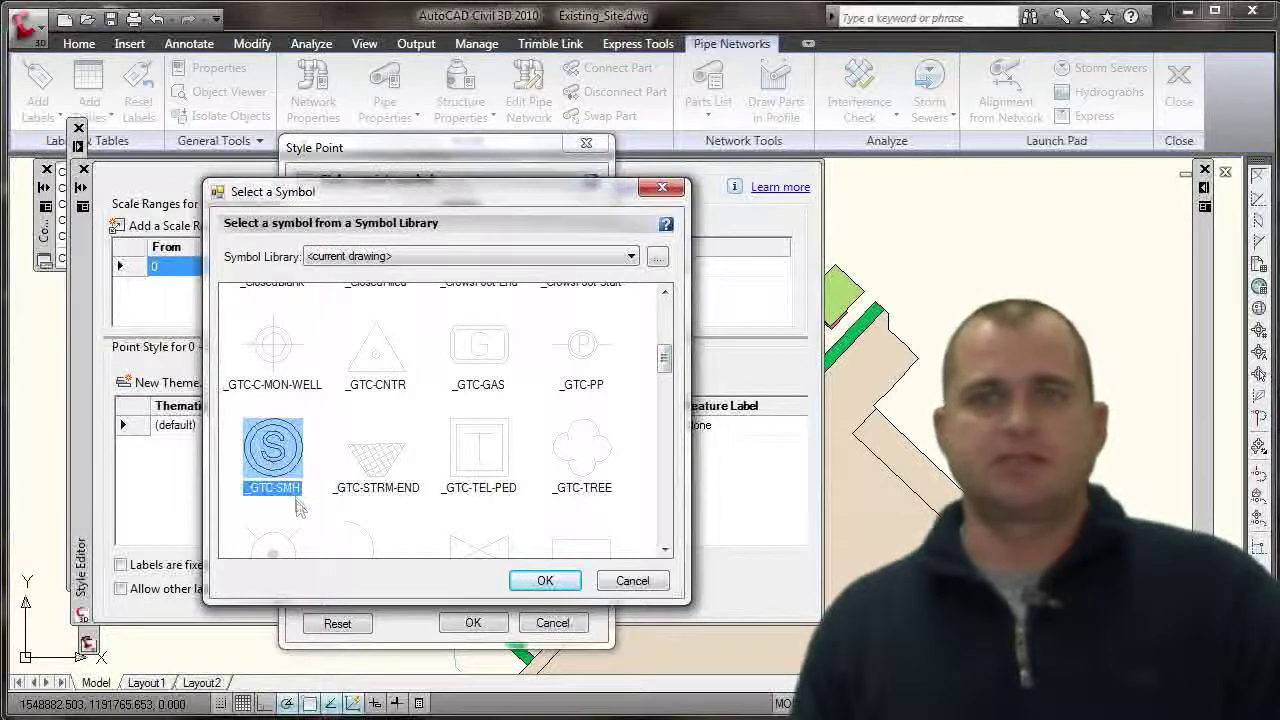
click(545, 582)
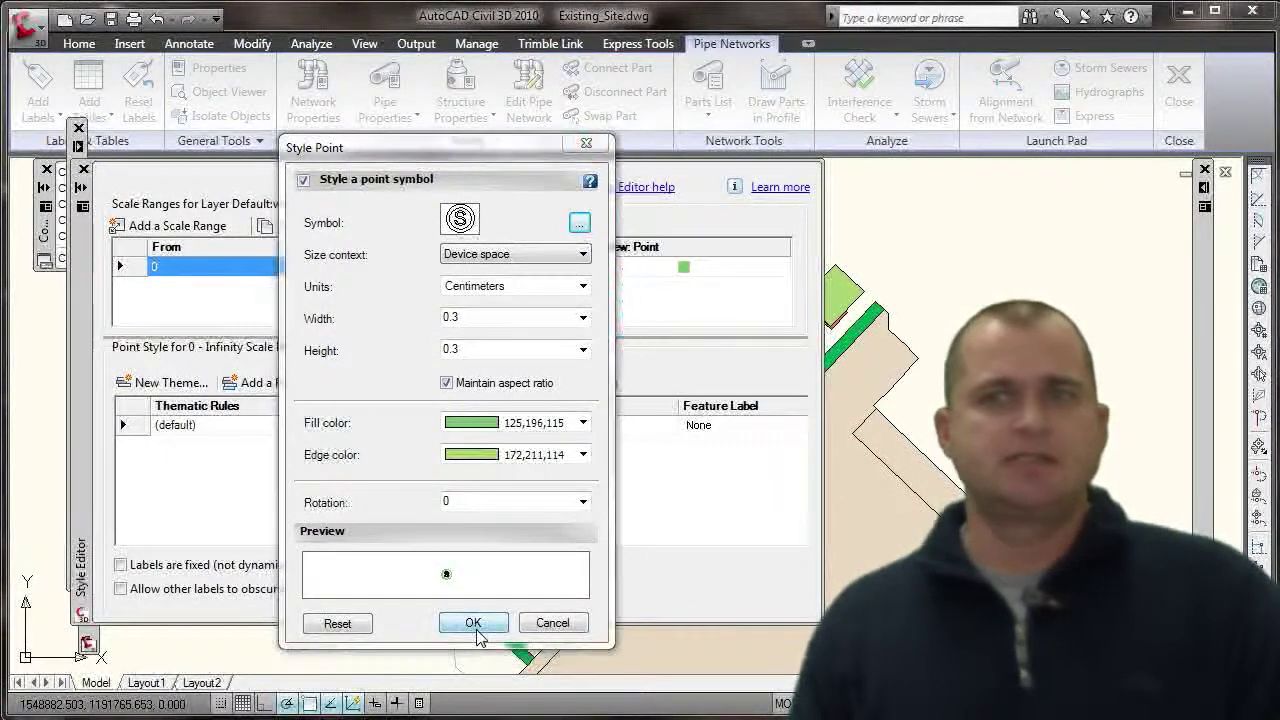
click(473, 623)
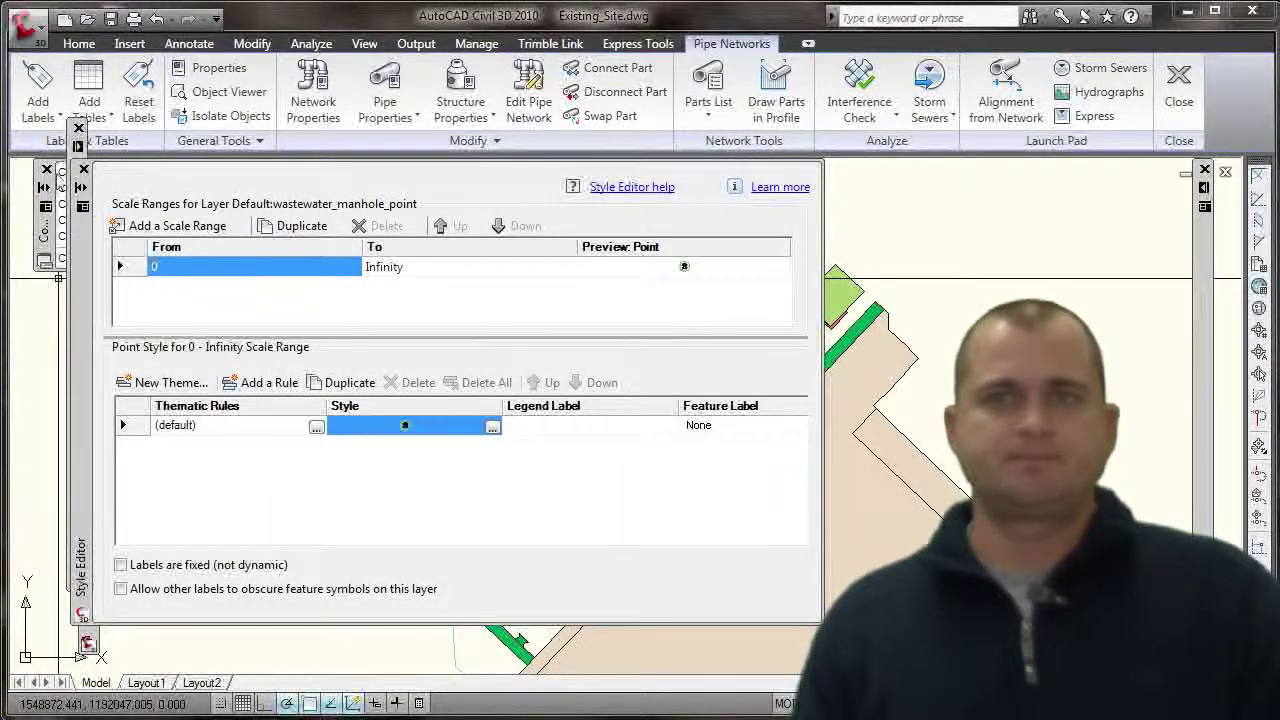
mouse_move(62, 234)
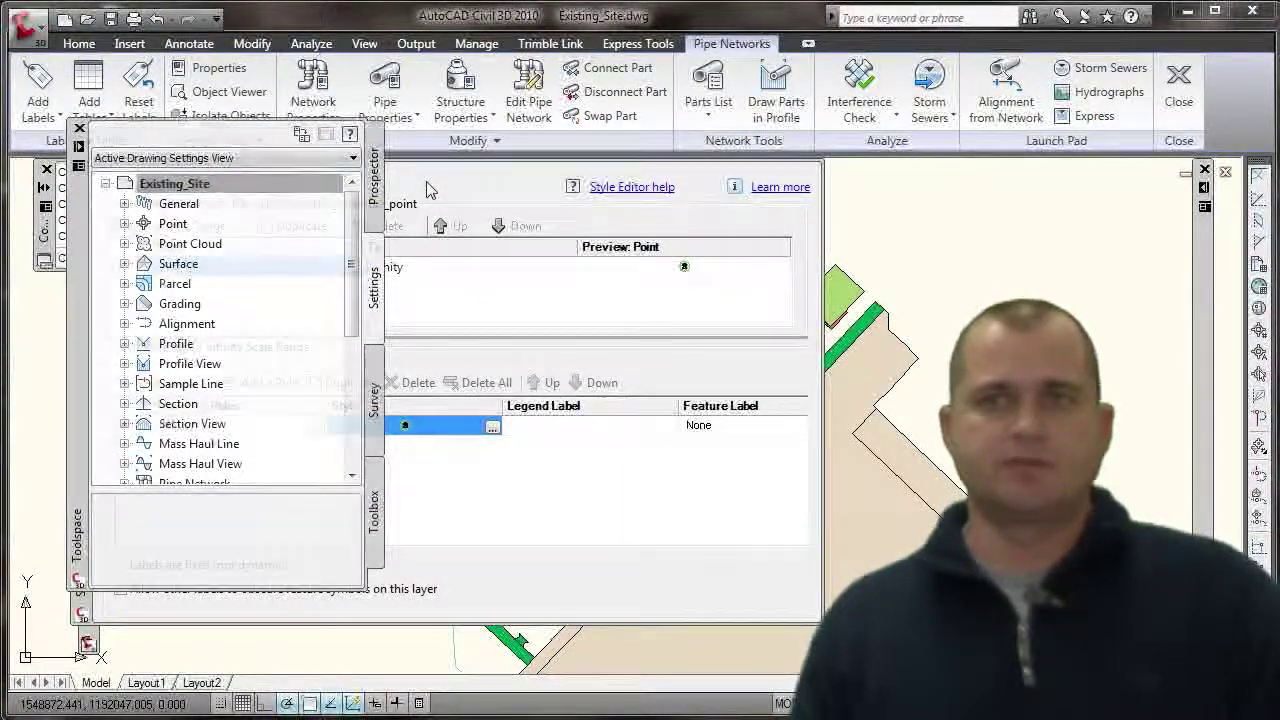
mouse_move(97, 177)
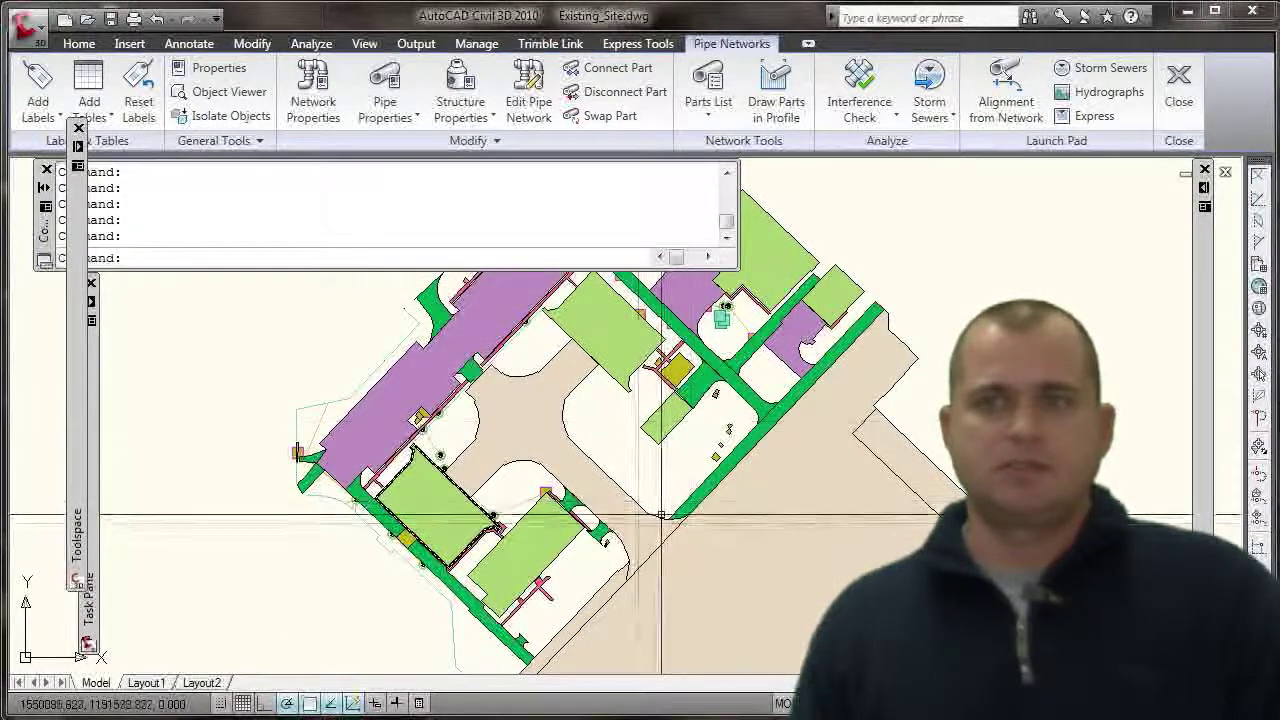
Zoom in on a manhole, widen the layer list, and open the wastewater_line style editor.
scroll(490, 529, up, 4)
scroll(489, 521, up, 8)
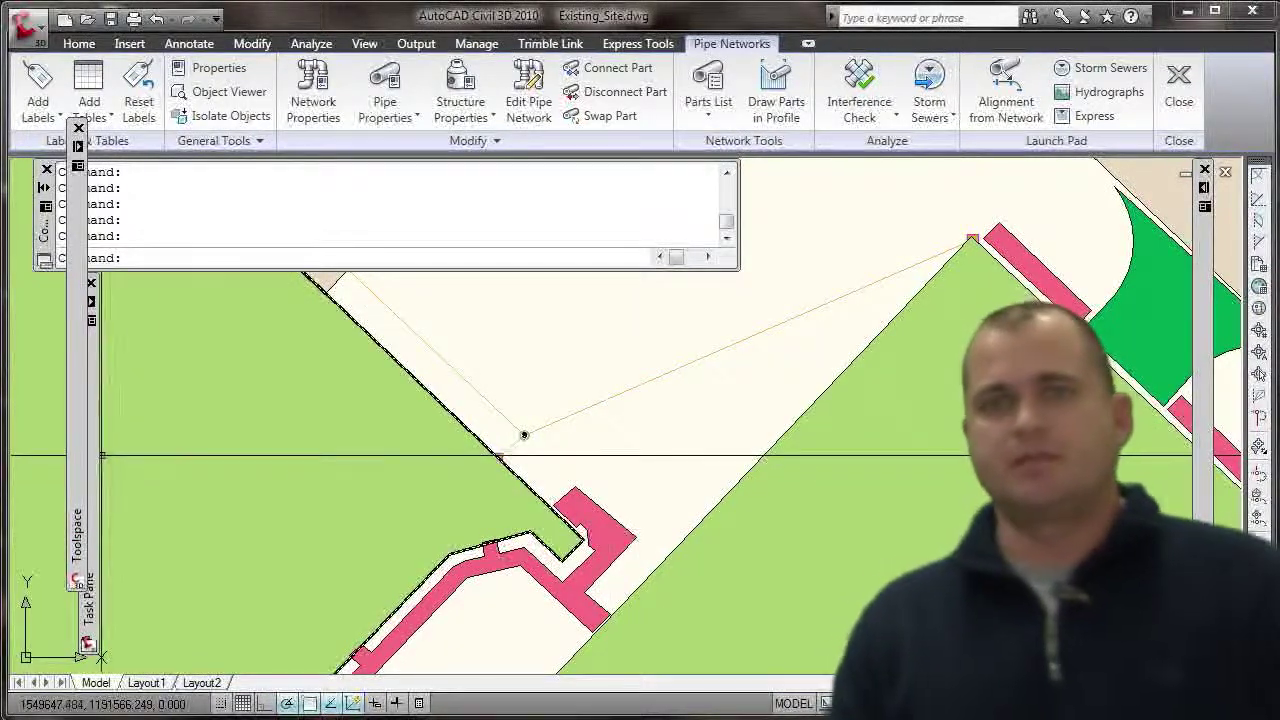
mouse_move(90, 468)
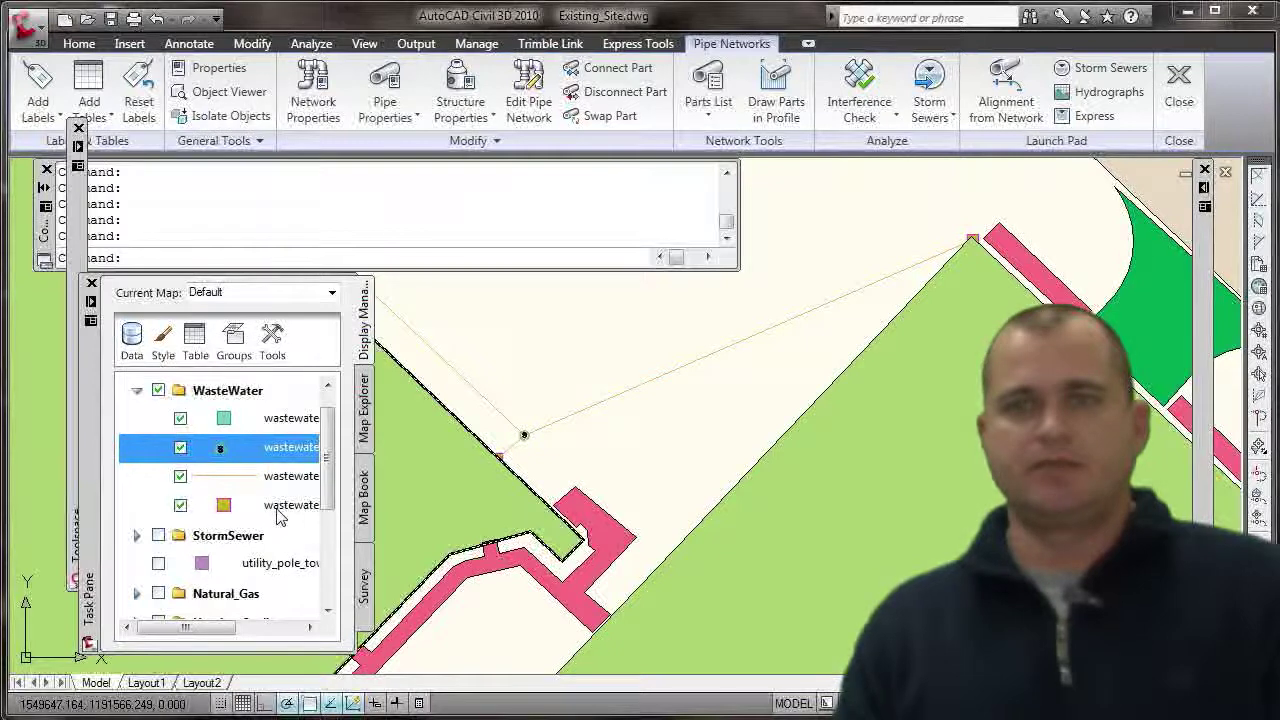
mouse_move(216, 628)
mouse_down()
mouse_move(257, 632)
mouse_move(218, 630)
mouse_up()
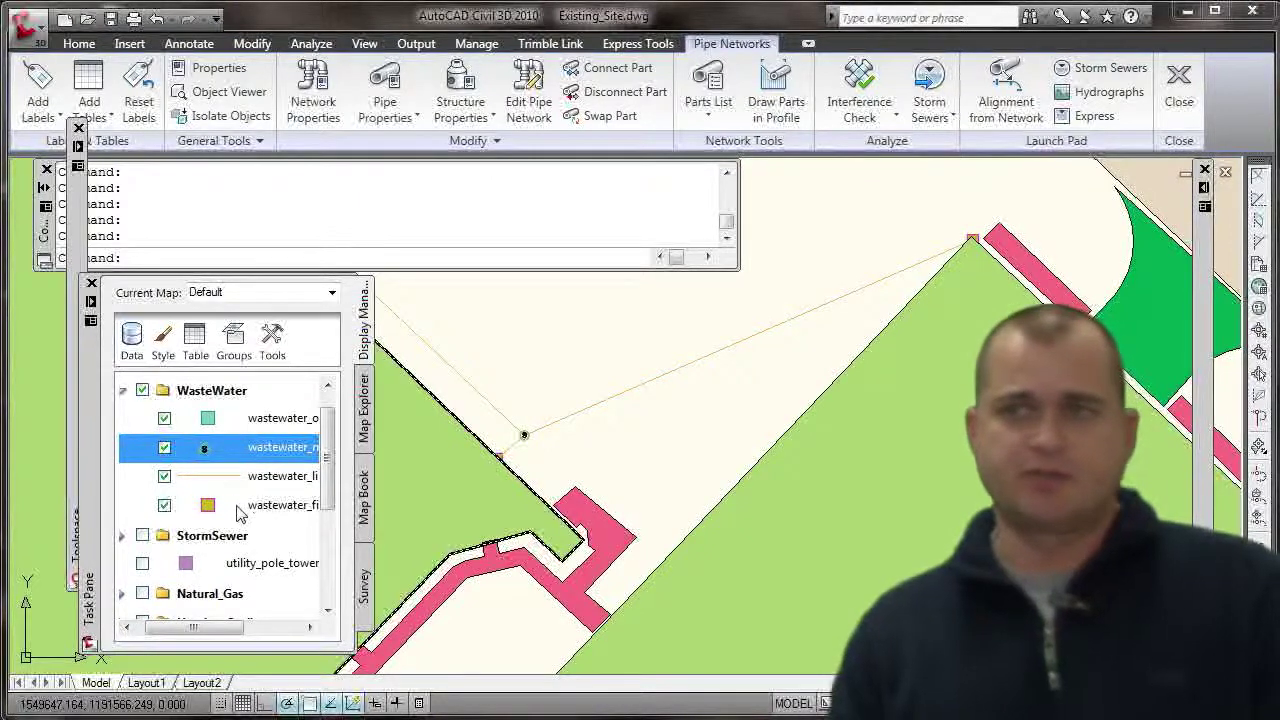
double_click(284, 477)
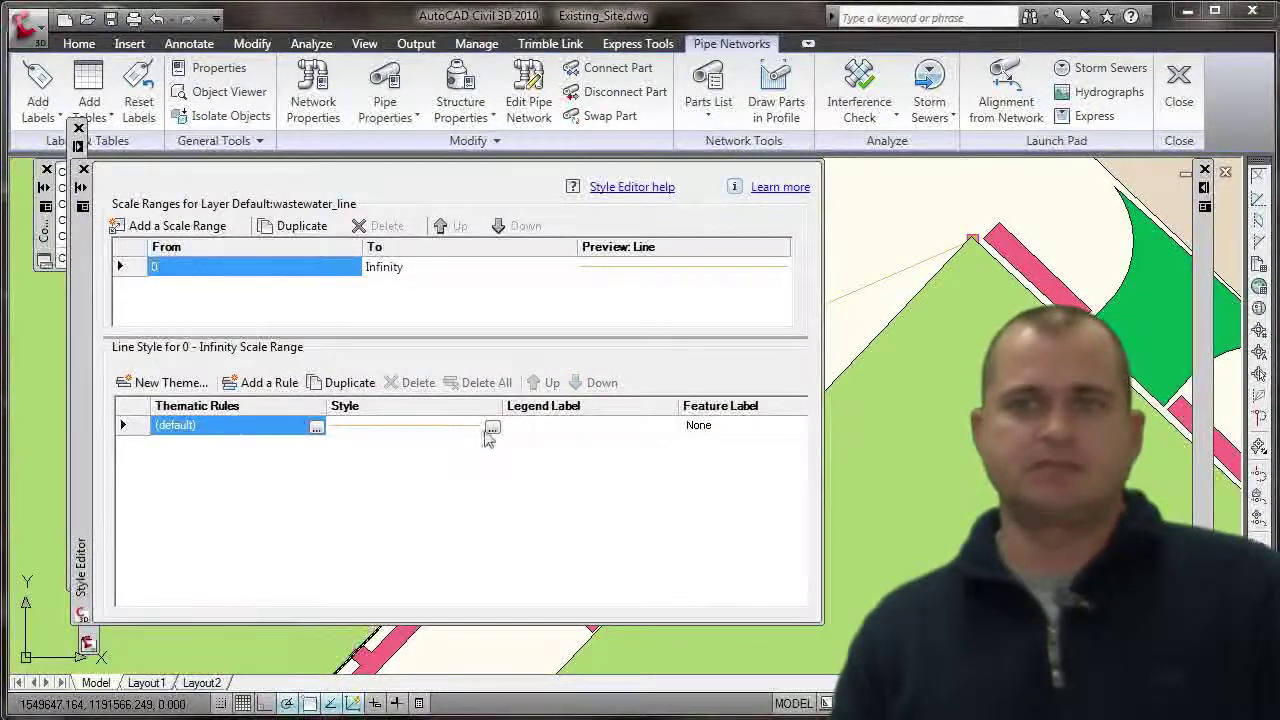
Recolour the wastewater_line style to green 100,160,120 and close the Style Editor.
click(485, 426)
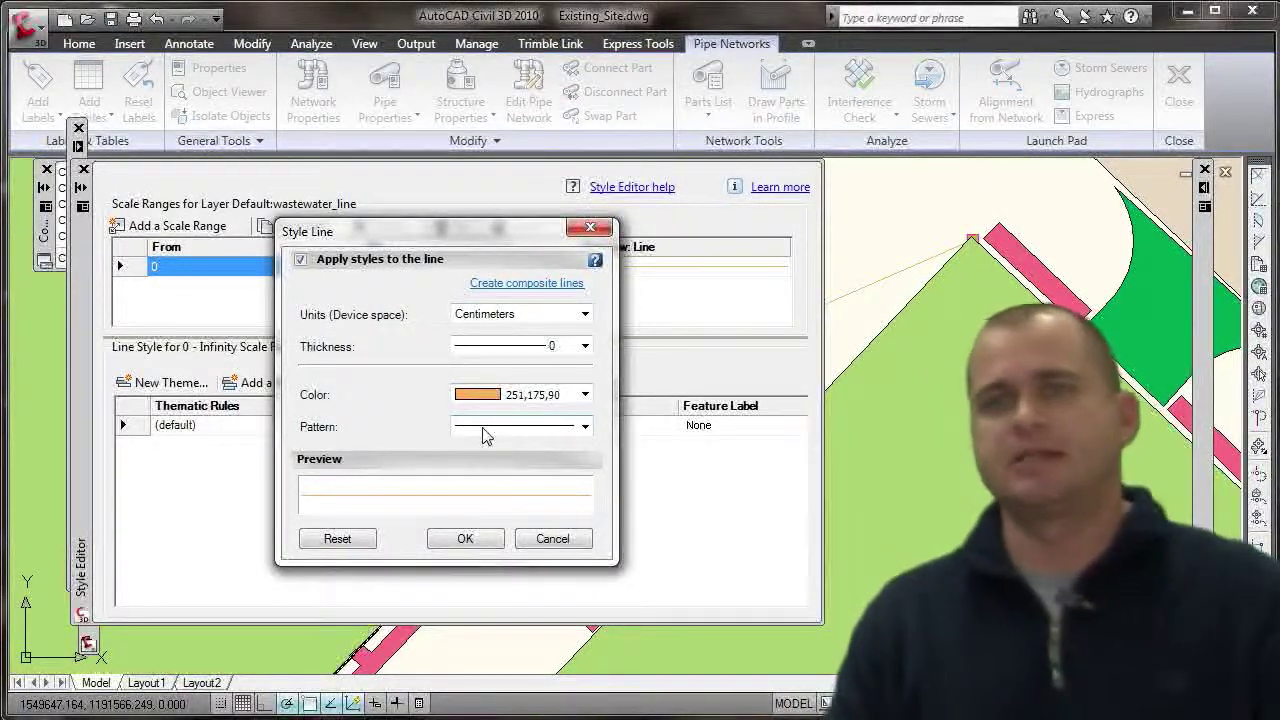
click(585, 395)
click(500, 686)
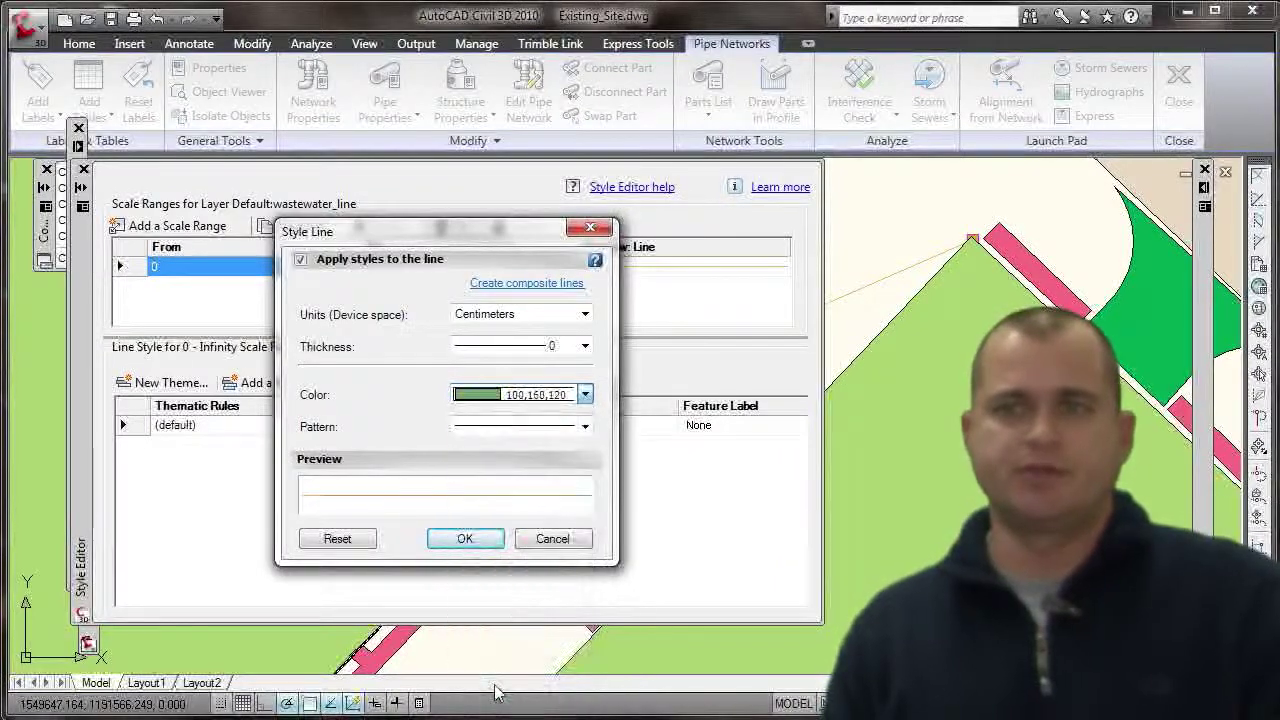
click(463, 538)
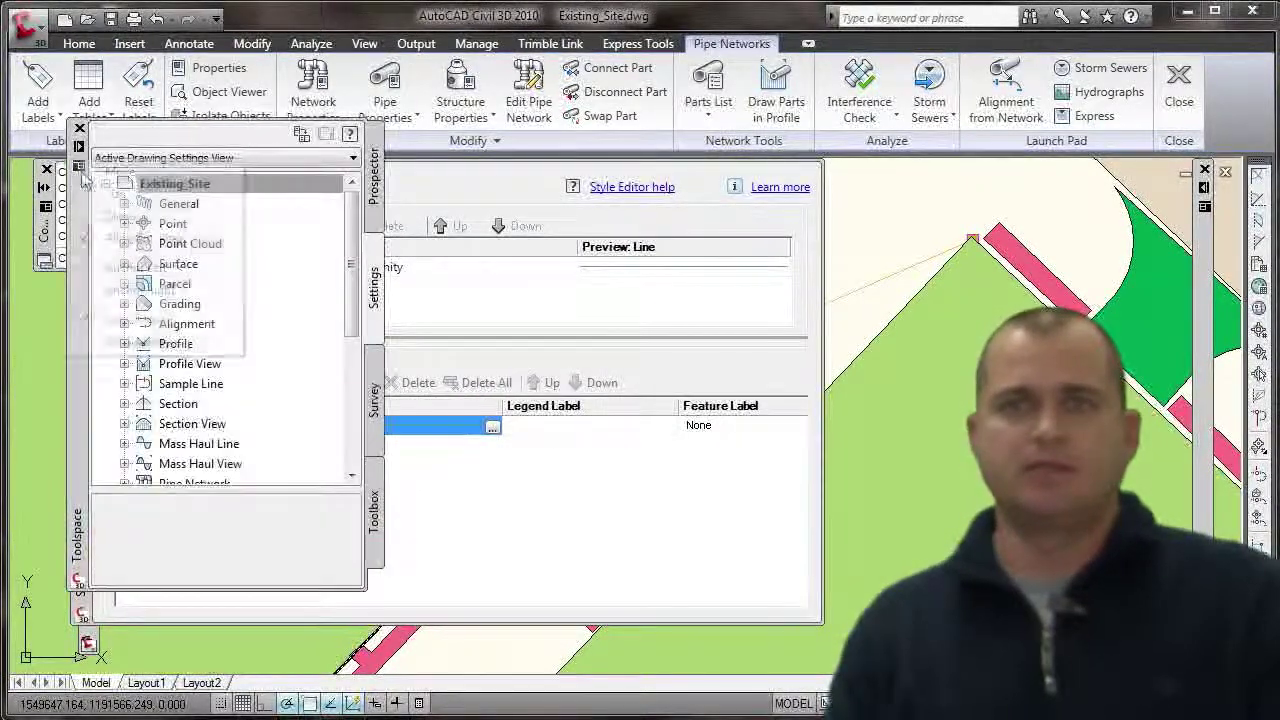
right_click(88, 172)
click(405, 188)
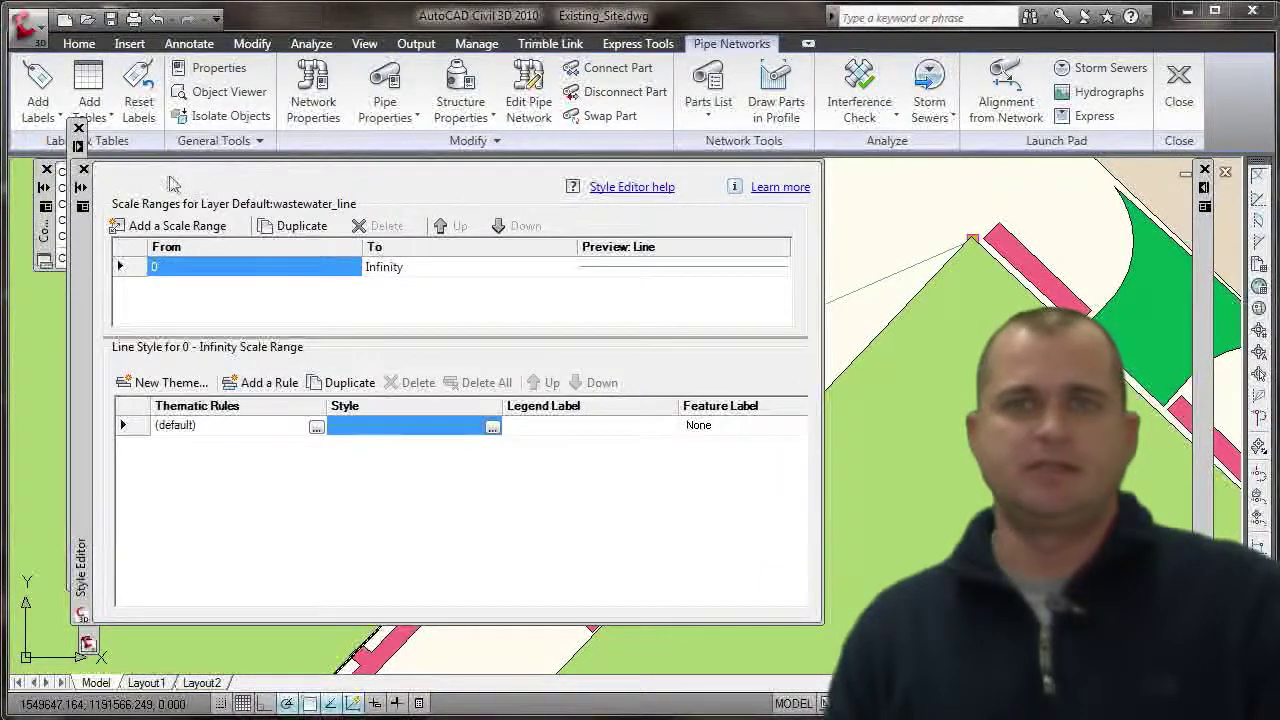
click(85, 171)
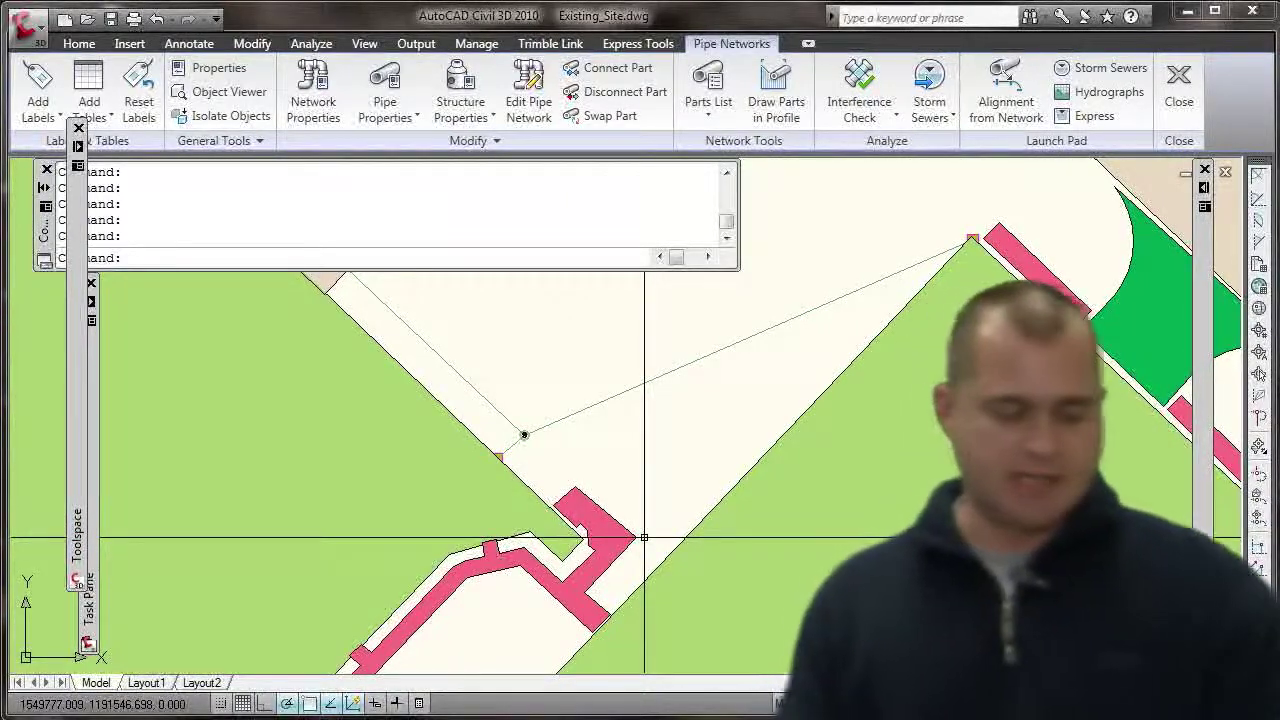
Cancel the active command, zoom out, and shift the site drawing left.
key(Escape)
scroll(627, 482, down, 2)
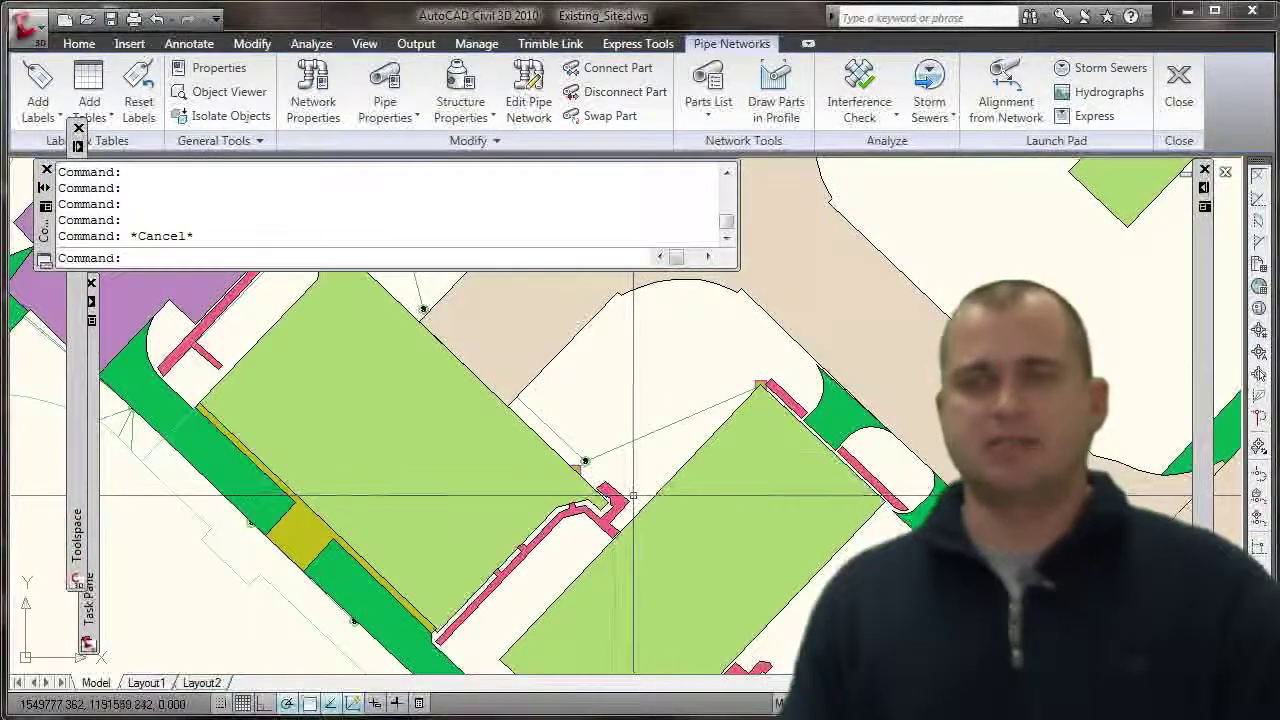
scroll(640, 490, down, 3)
scroll(741, 548, down, 2)
middle_drag(371, 492, 181, 472)
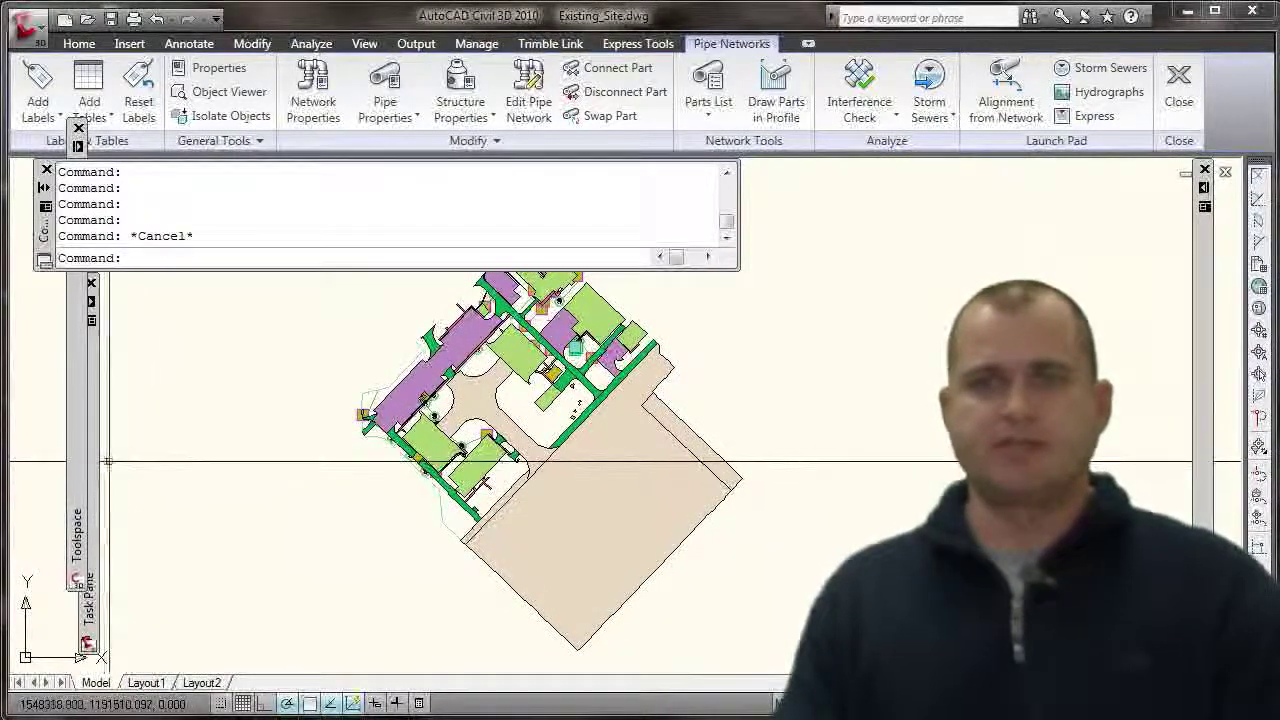
mouse_move(80, 475)
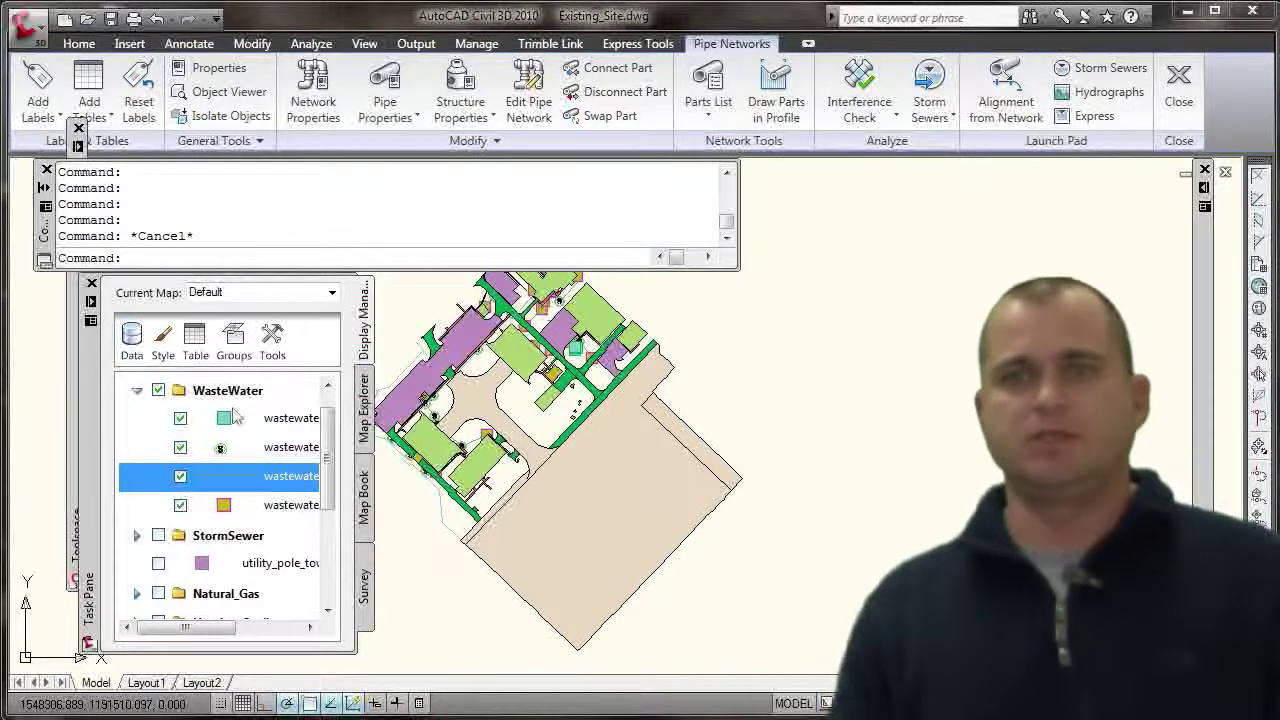
Expand Water_Service and open the water_valve_point style editor.
scroll(287, 450, up, 1)
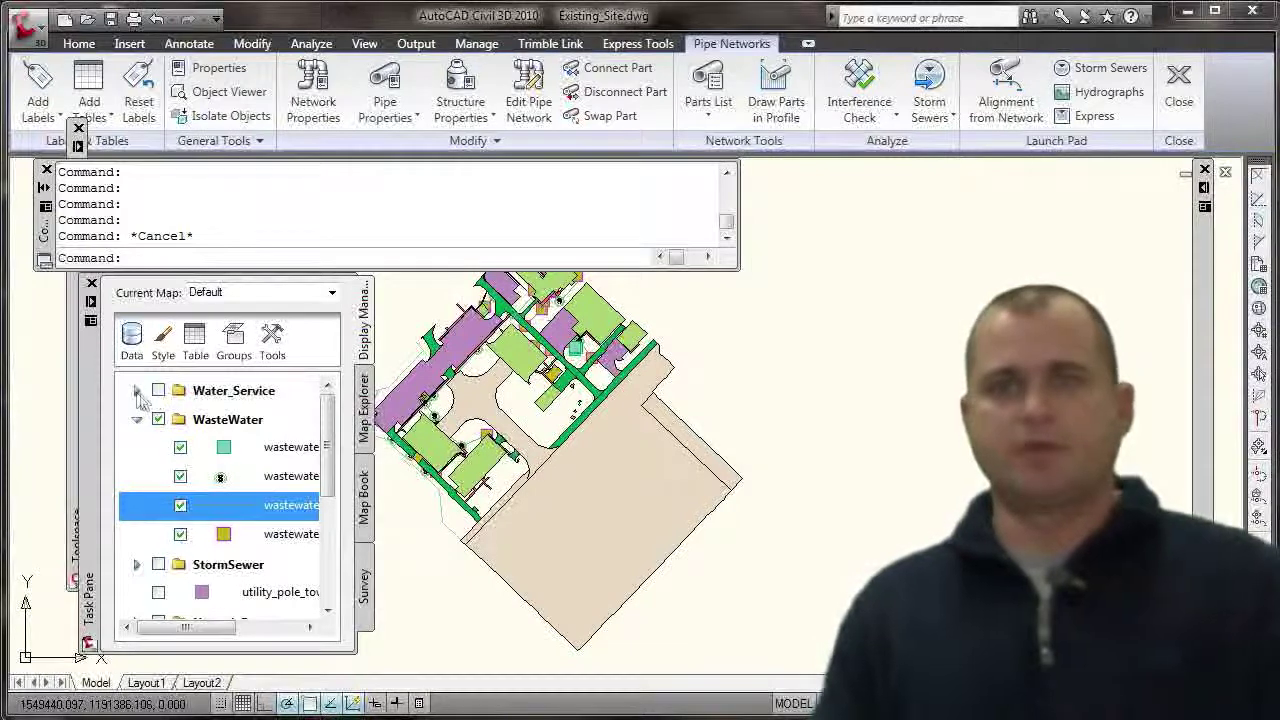
click(137, 391)
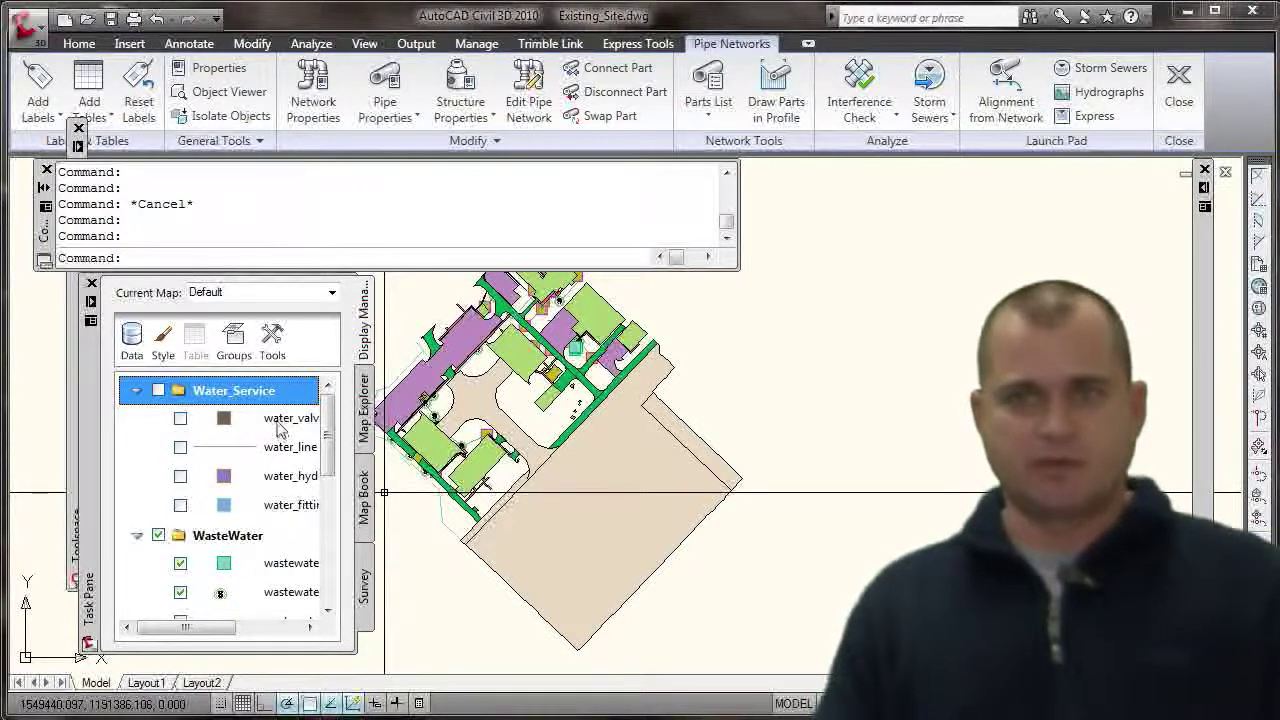
double_click(224, 418)
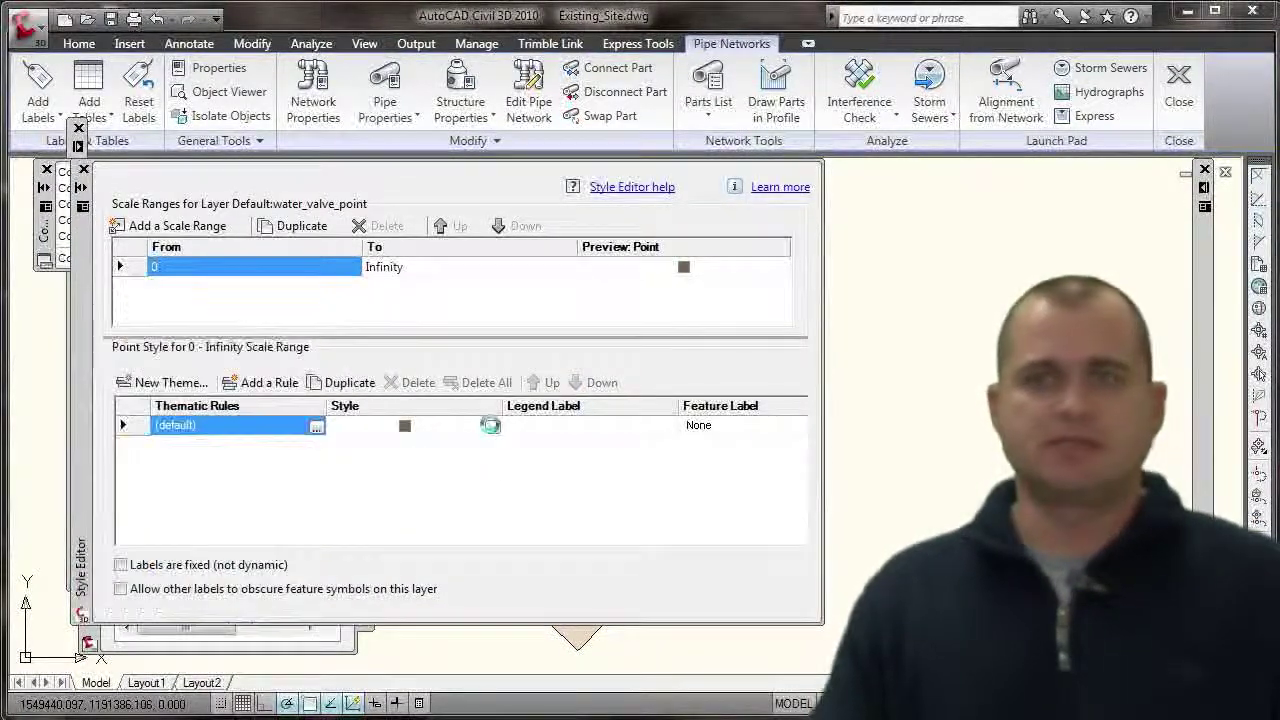
Change the water_valve_point symbol to _GTC-WV.
click(478, 428)
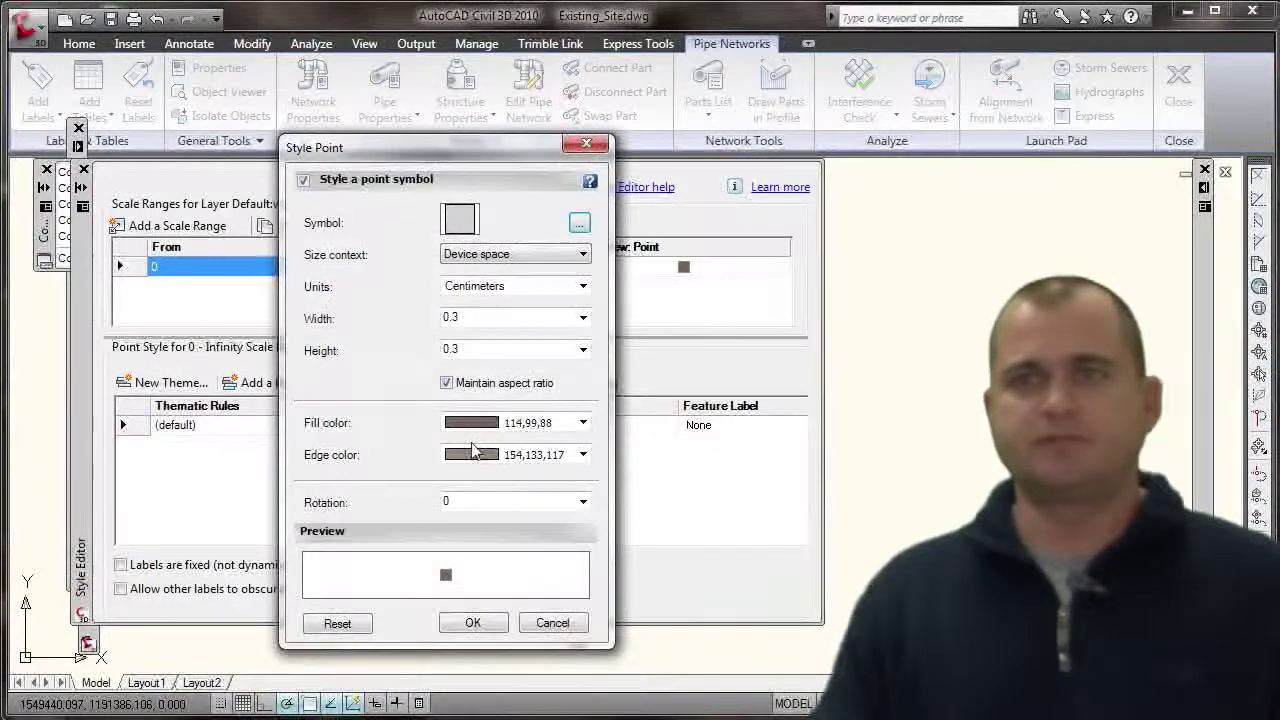
click(579, 222)
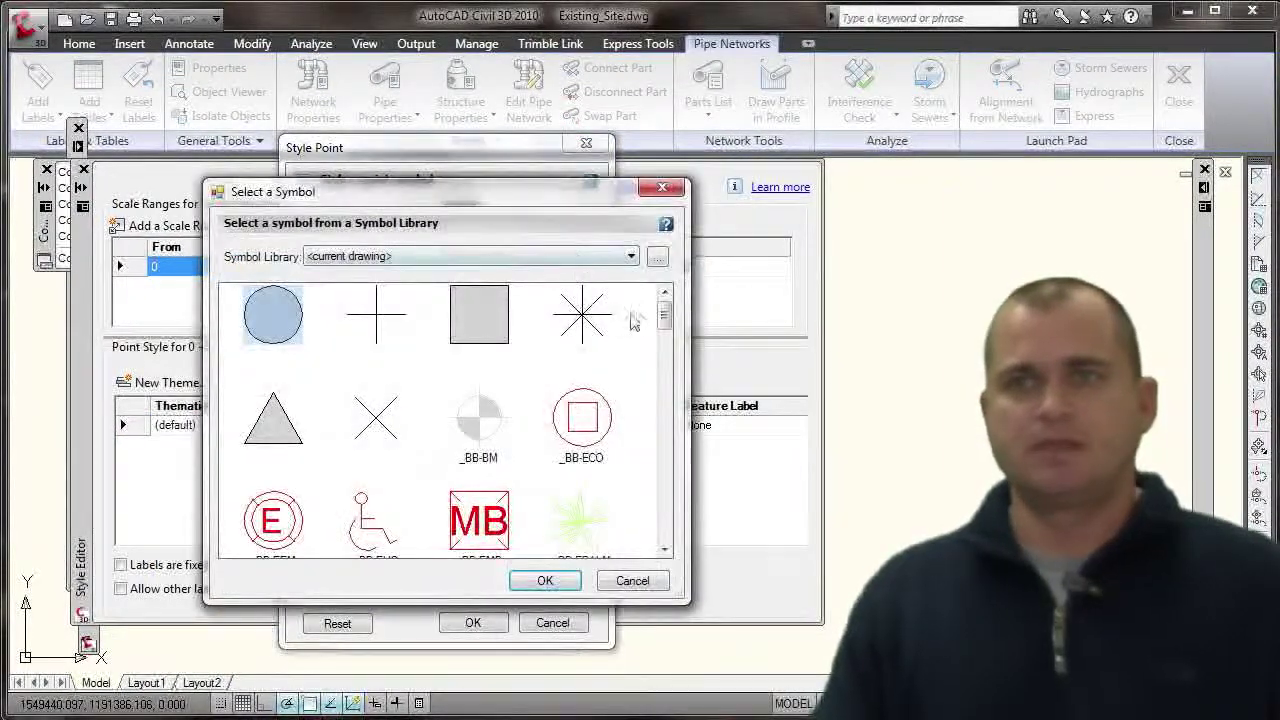
drag(662, 318, 676, 401)
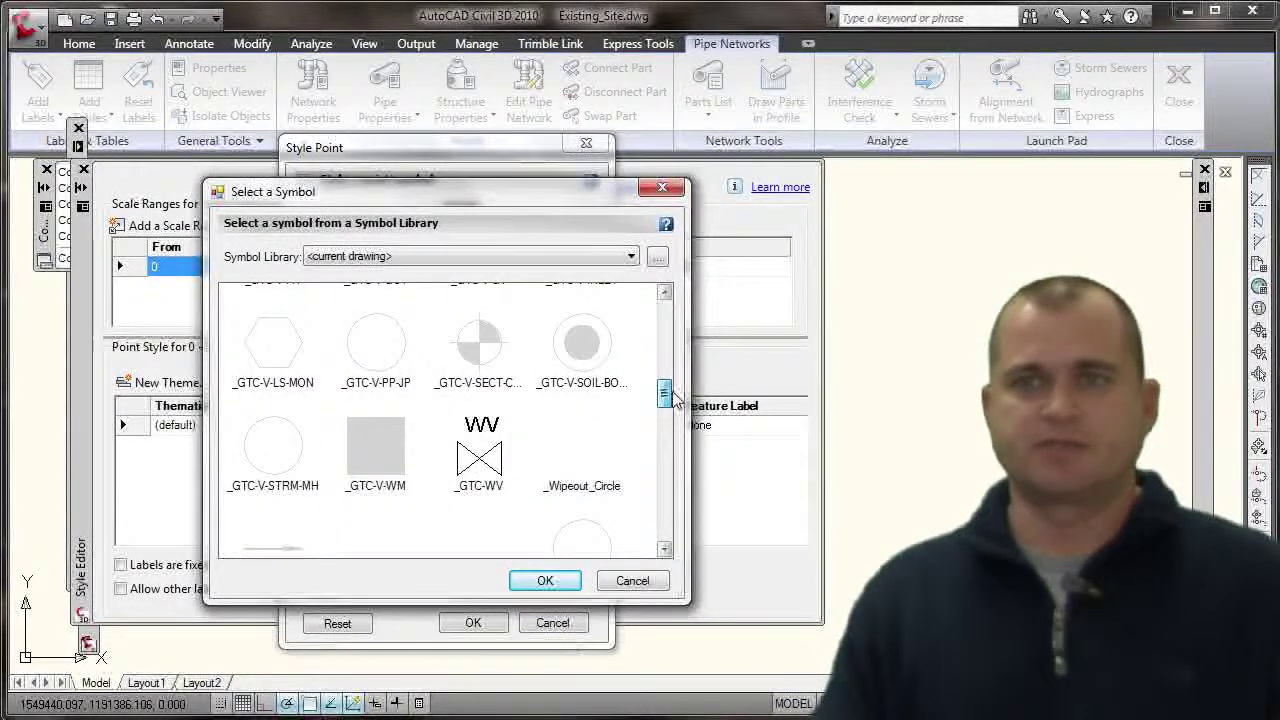
click(506, 456)
click(541, 582)
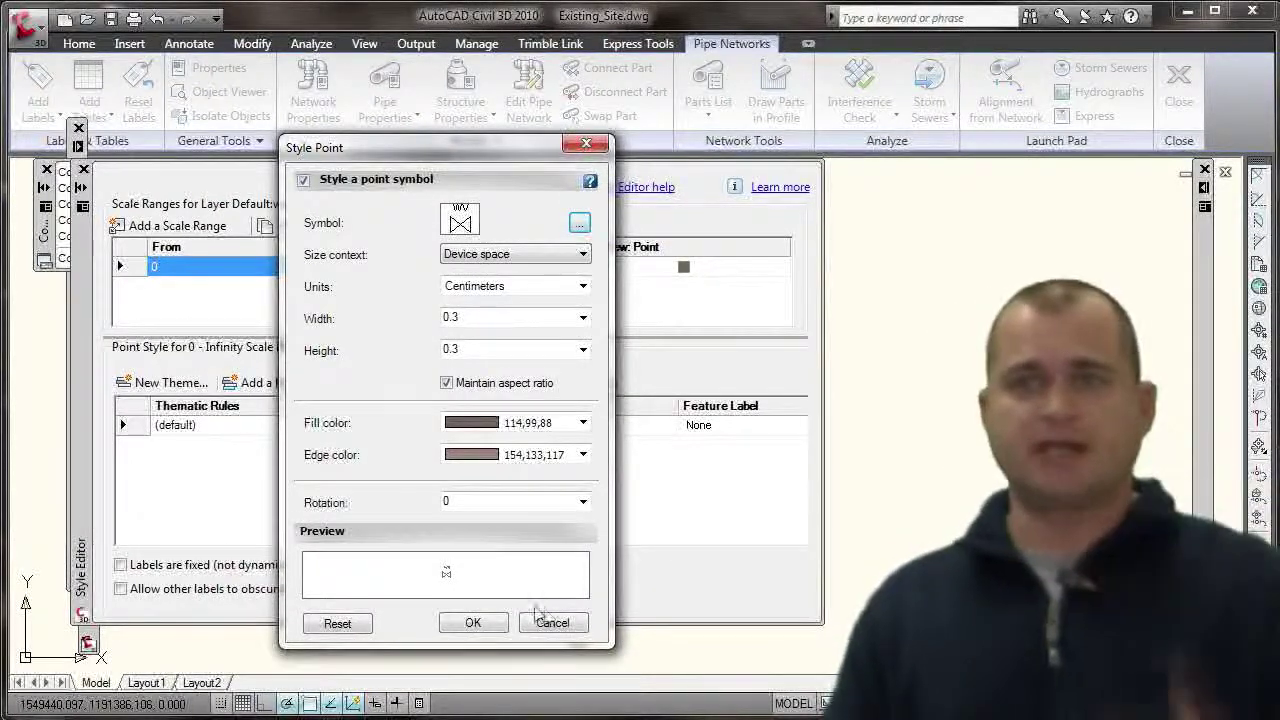
Set the valve fill and edge colours to blue 0,0,255, apply, and select Water_Service.
click(538, 430)
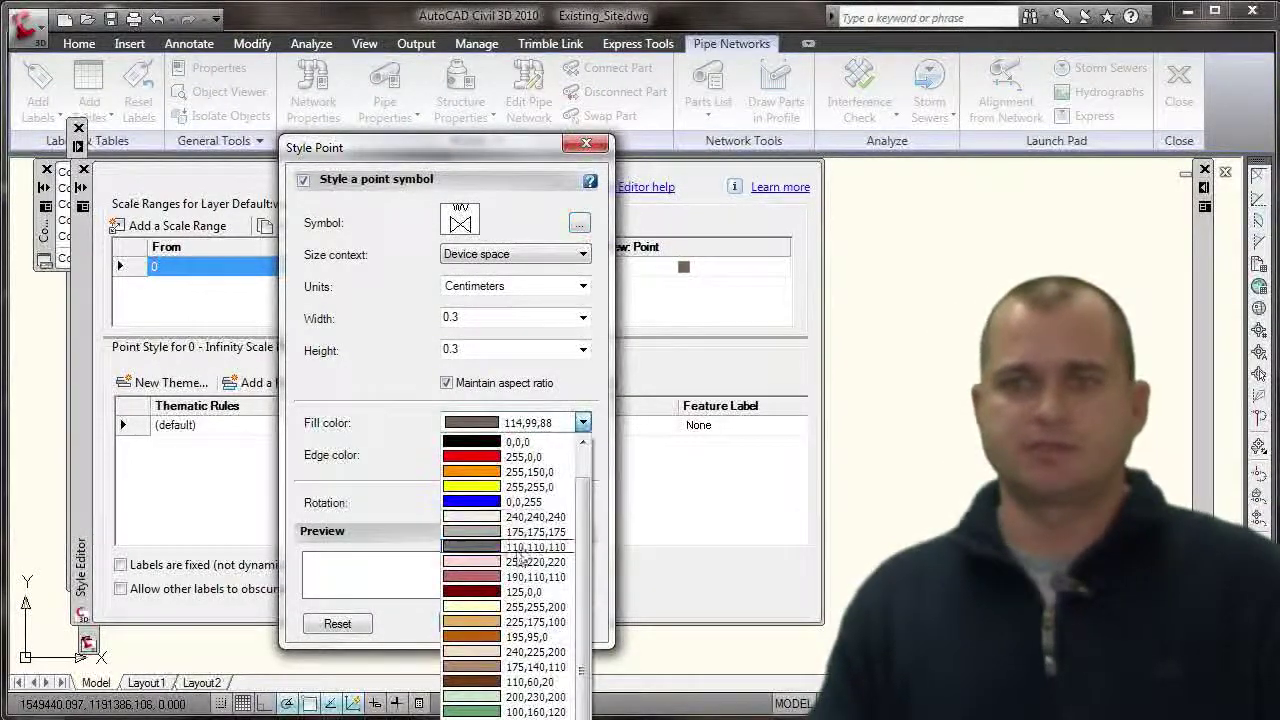
click(484, 500)
click(480, 456)
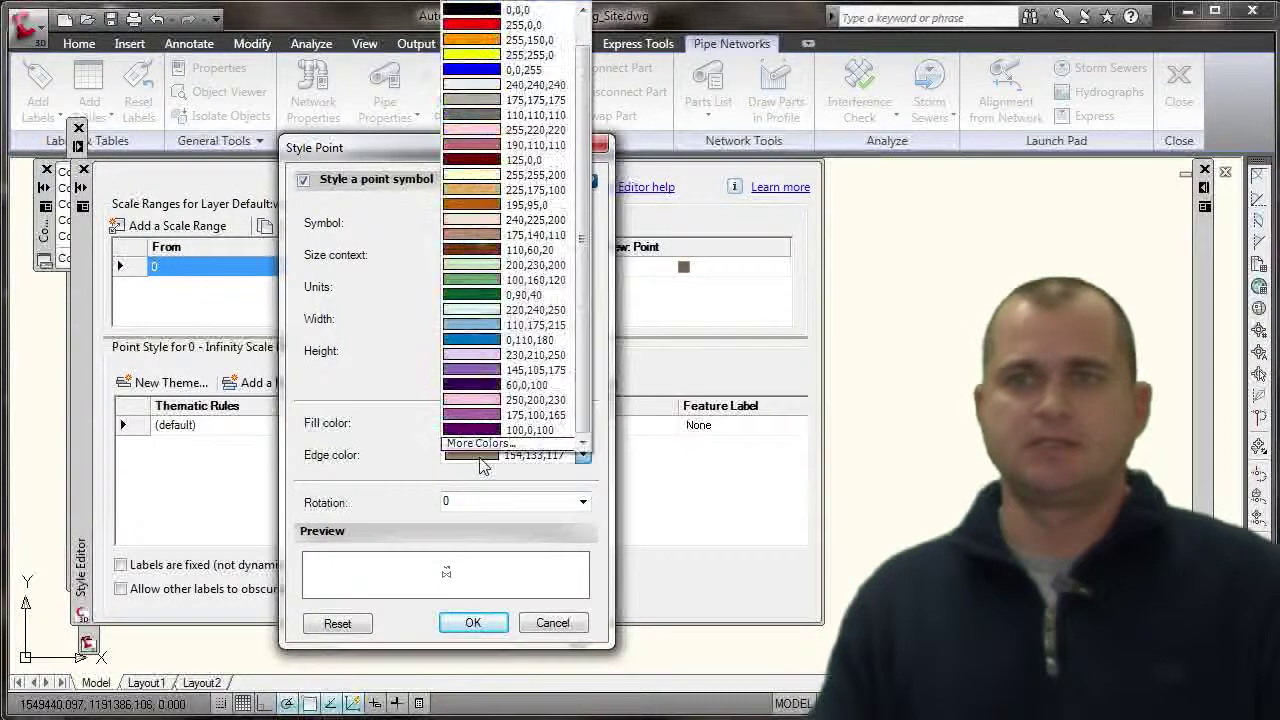
click(477, 70)
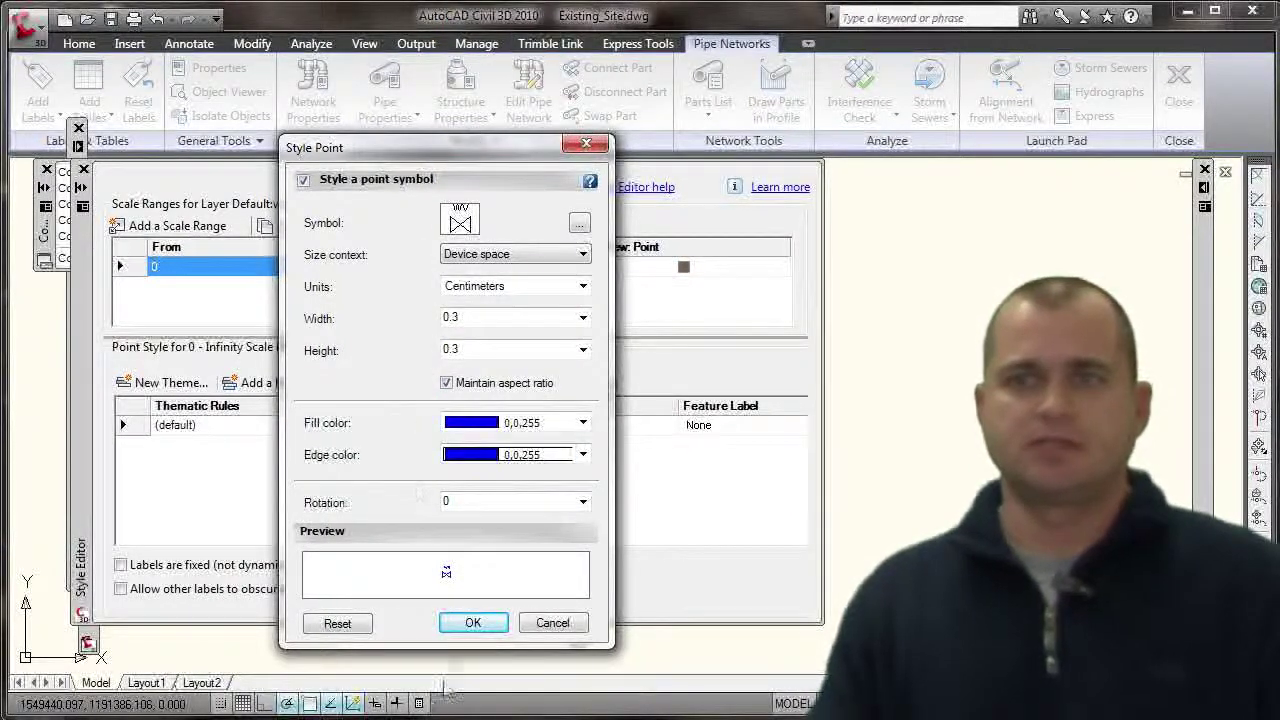
click(473, 623)
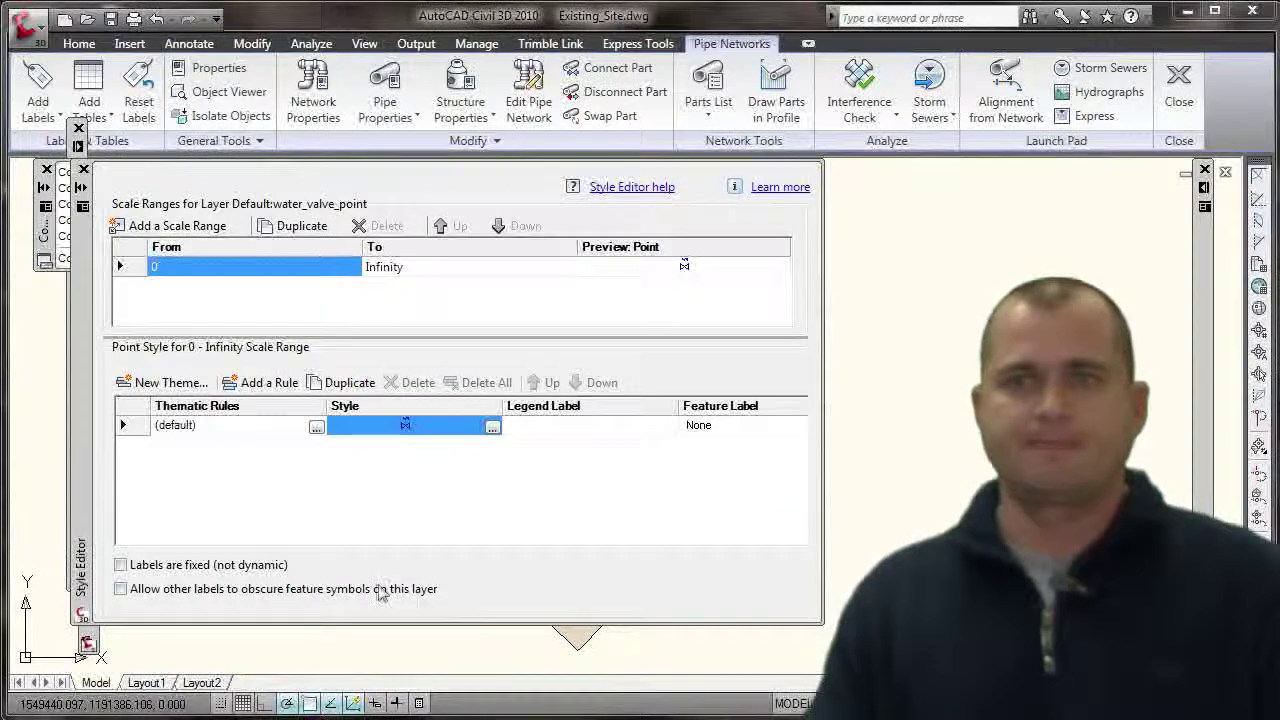
click(84, 170)
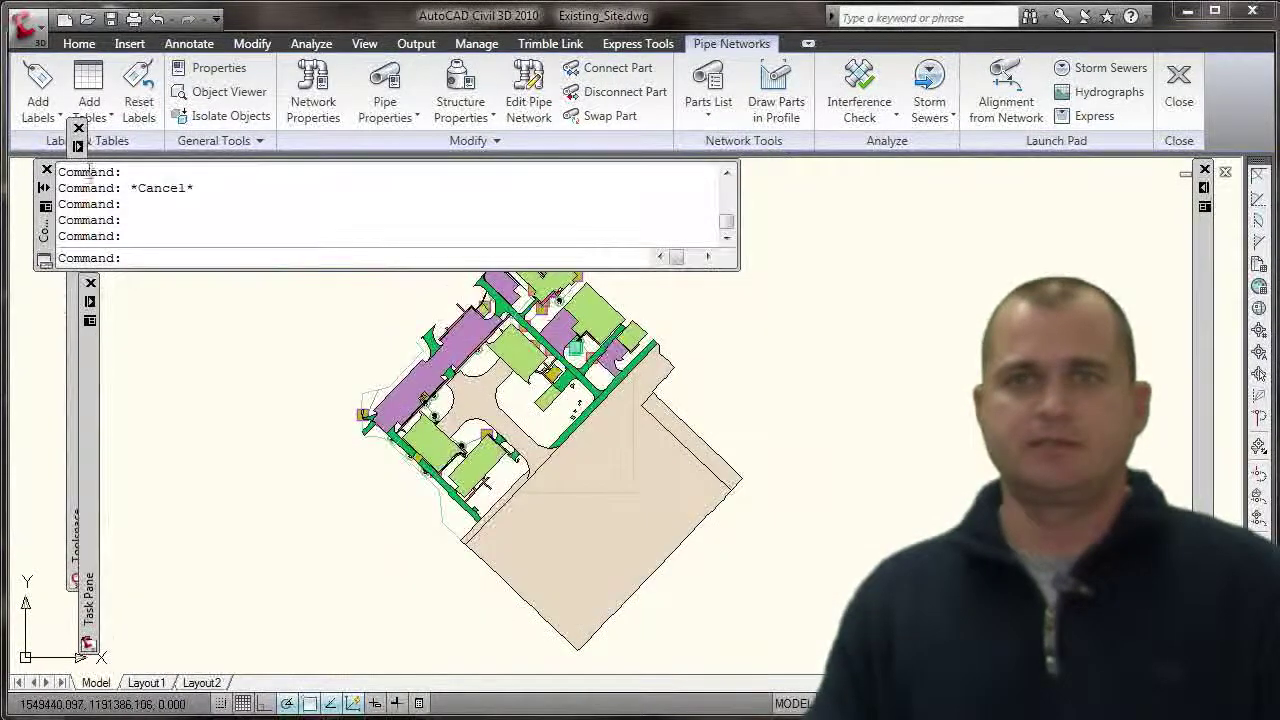
mouse_move(90, 364)
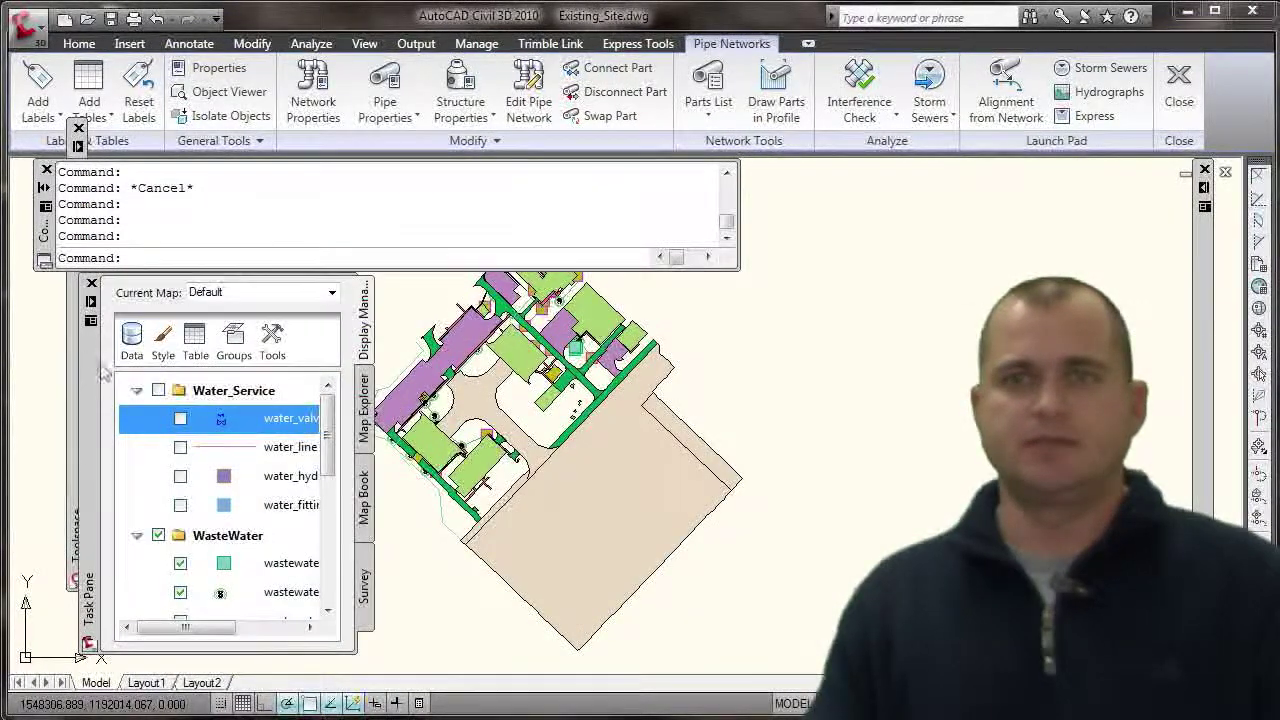
click(148, 395)
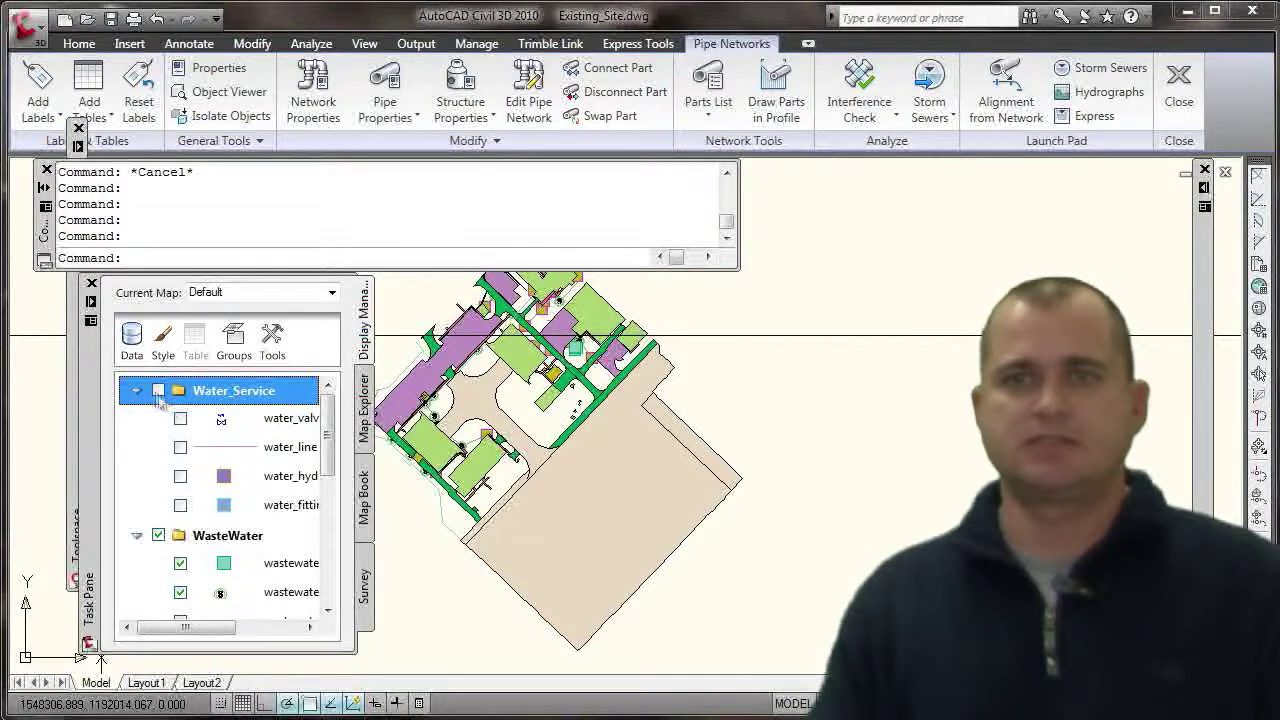
Switch on the whole Water_Service layer group and zoom to inspect the blue water symbols.
click(158, 391)
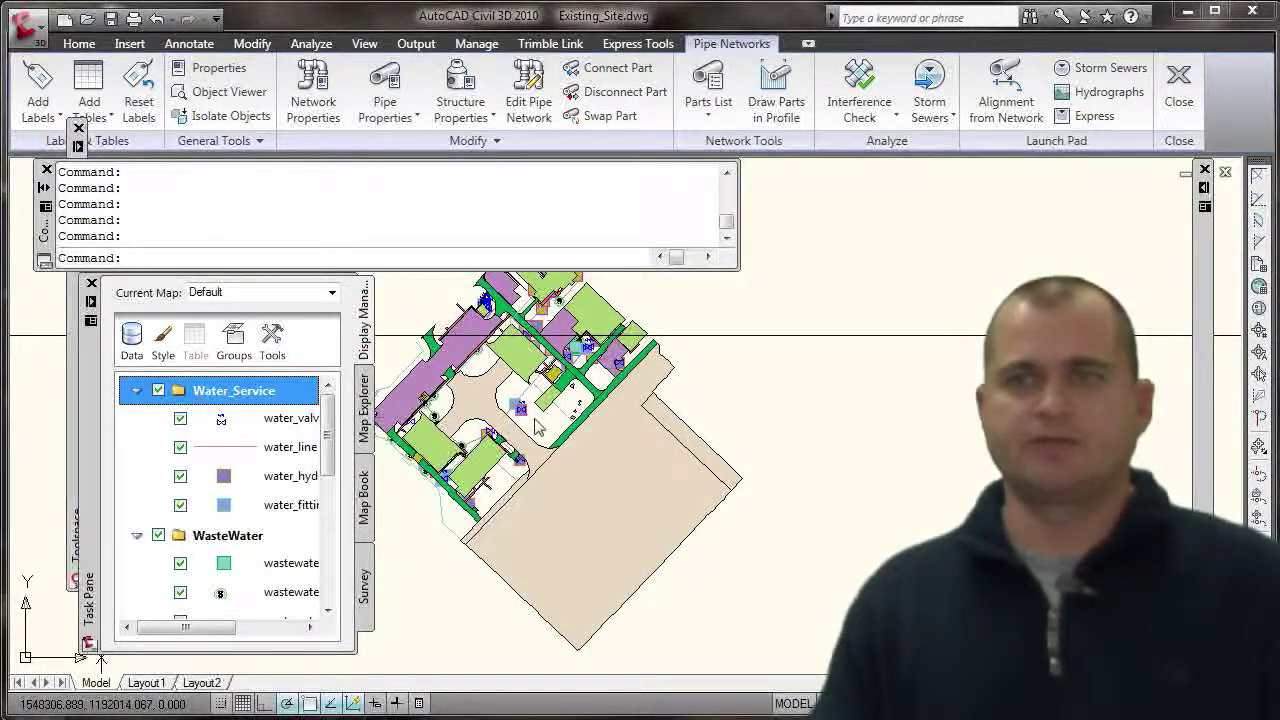
scroll(538, 427, up, 8)
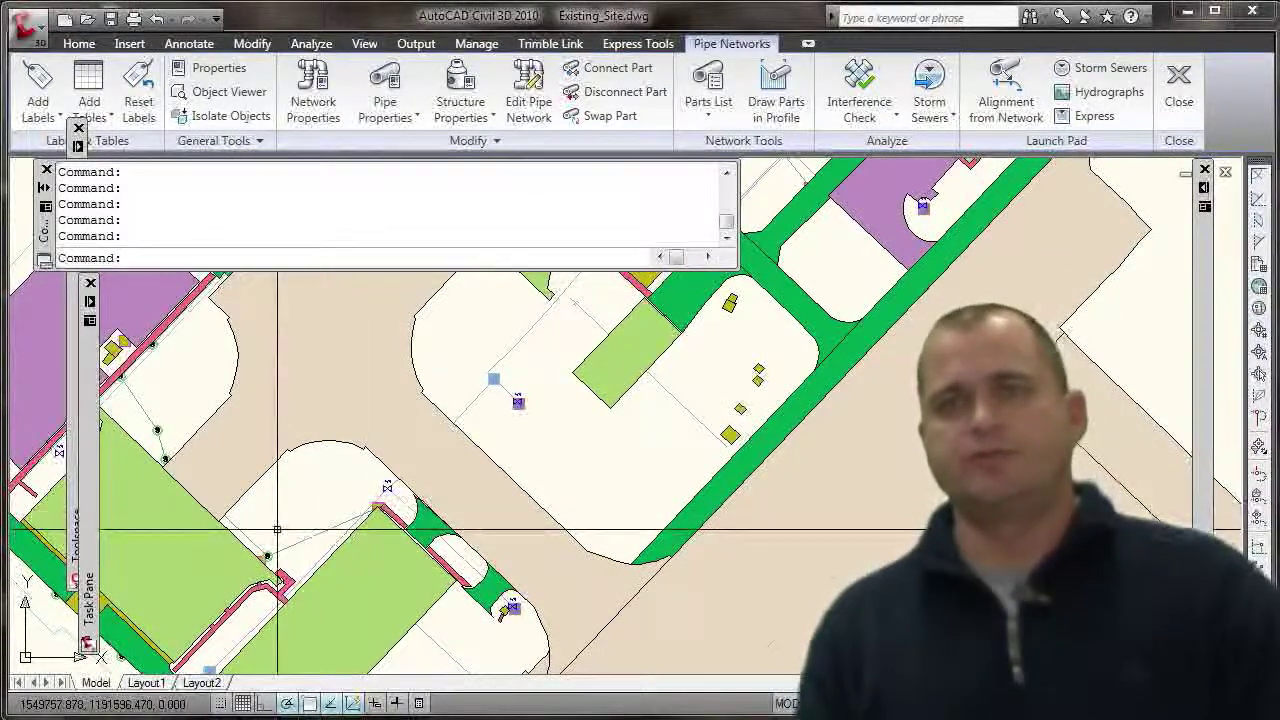
scroll(362, 505, up, 5)
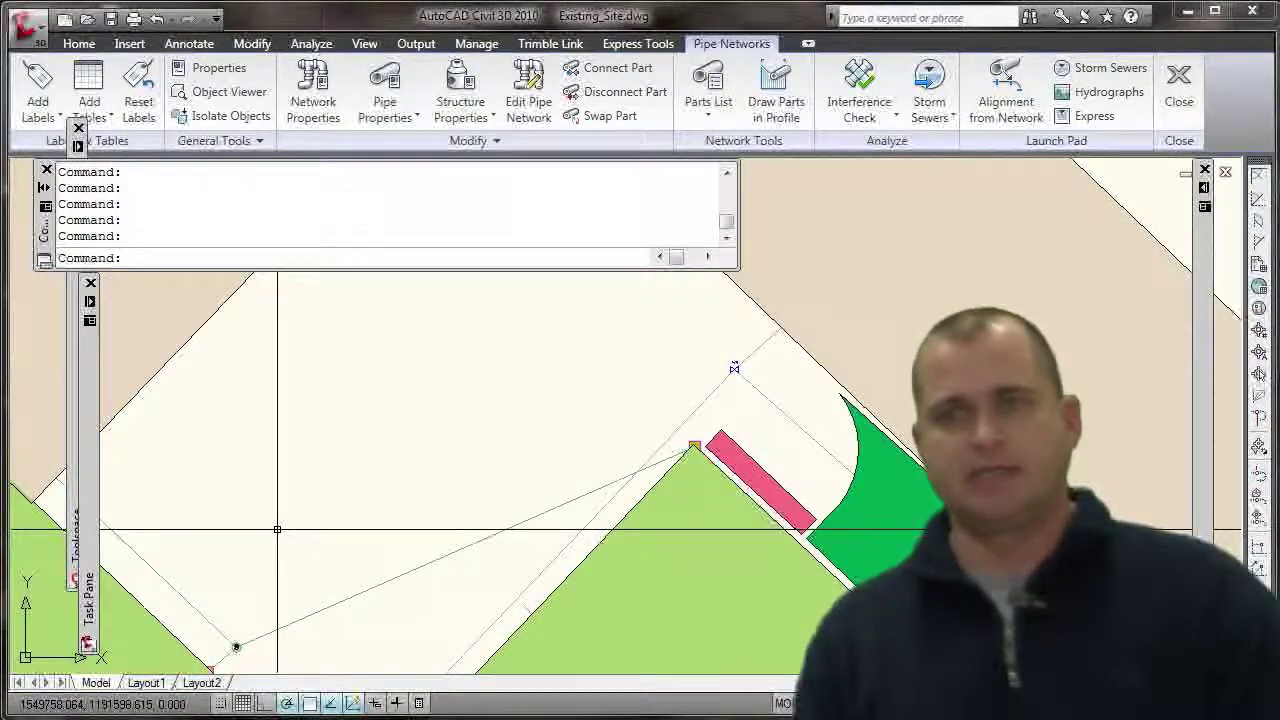
scroll(277, 529, down, 5)
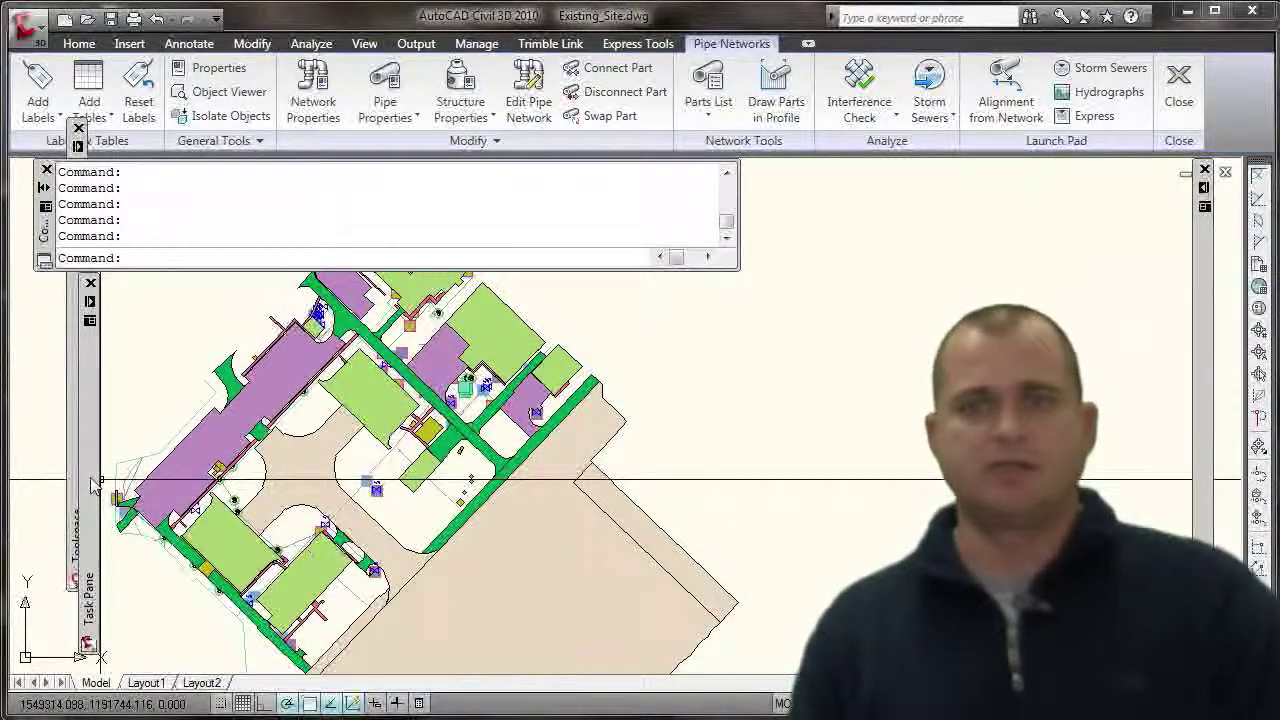
Change the water_valve point style's symbol size to Inches with width .1, then close the editor.
mouse_move(96, 486)
double_click(296, 433)
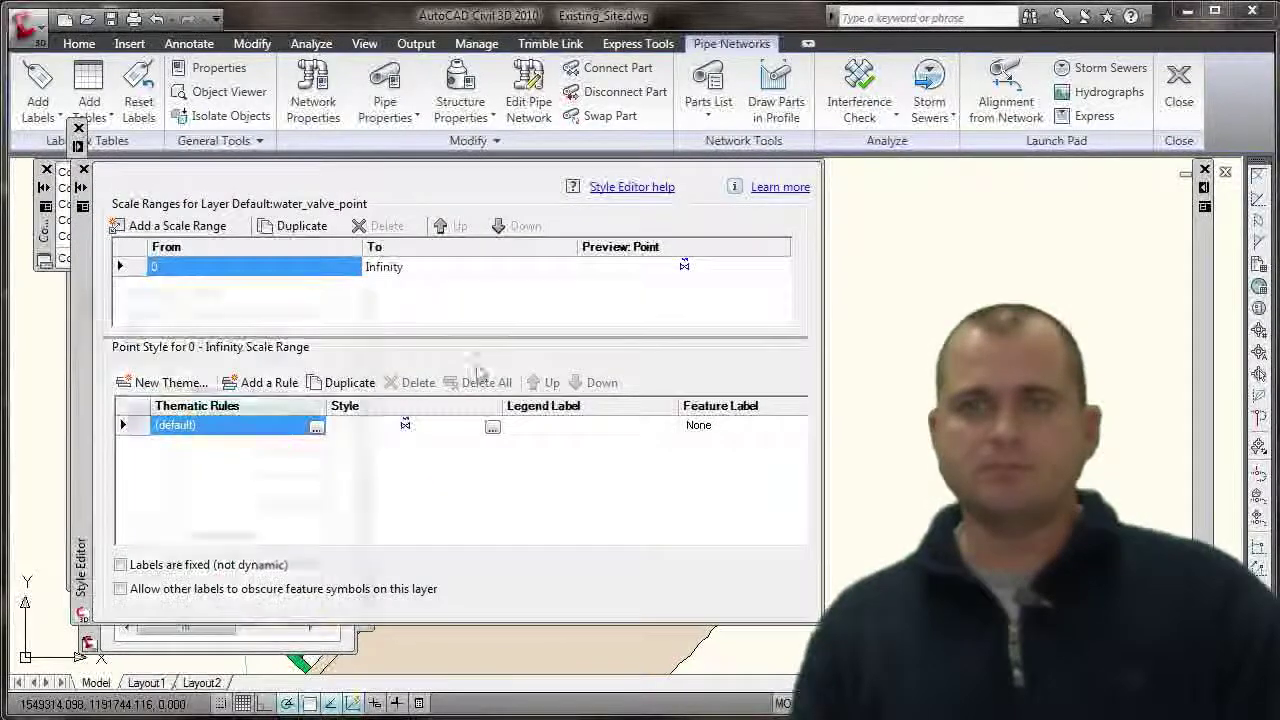
click(492, 427)
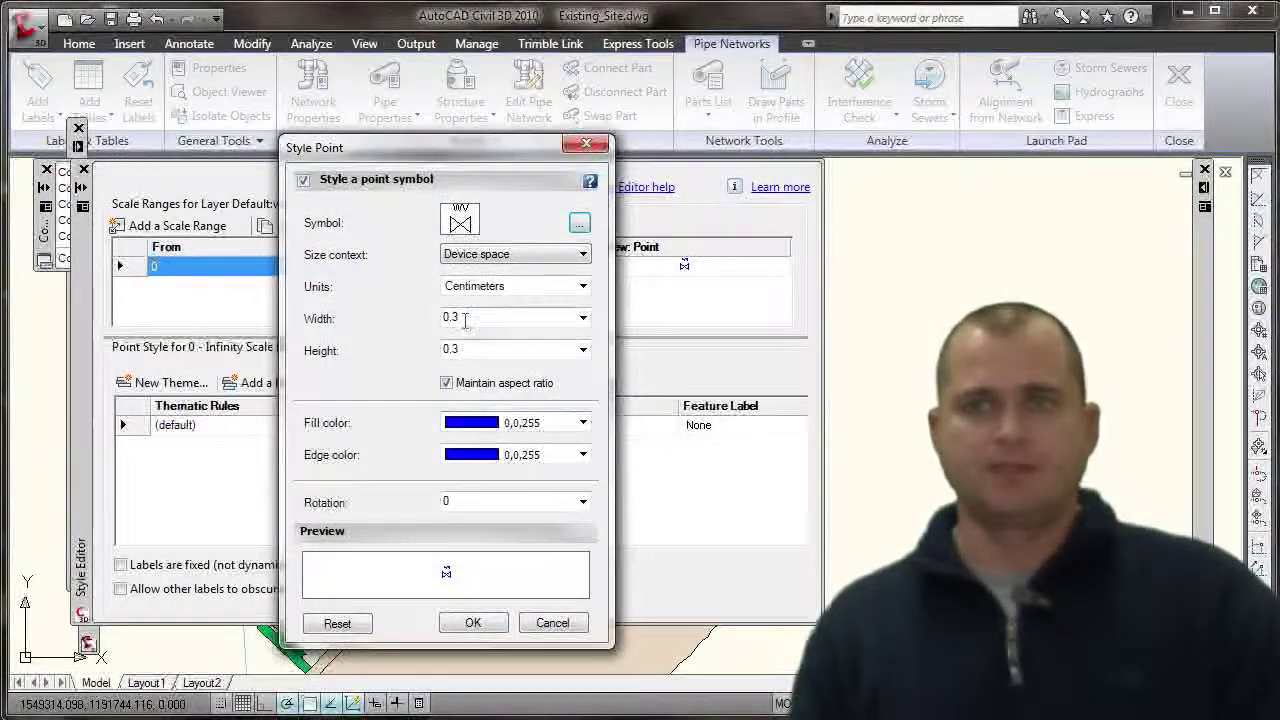
click(486, 288)
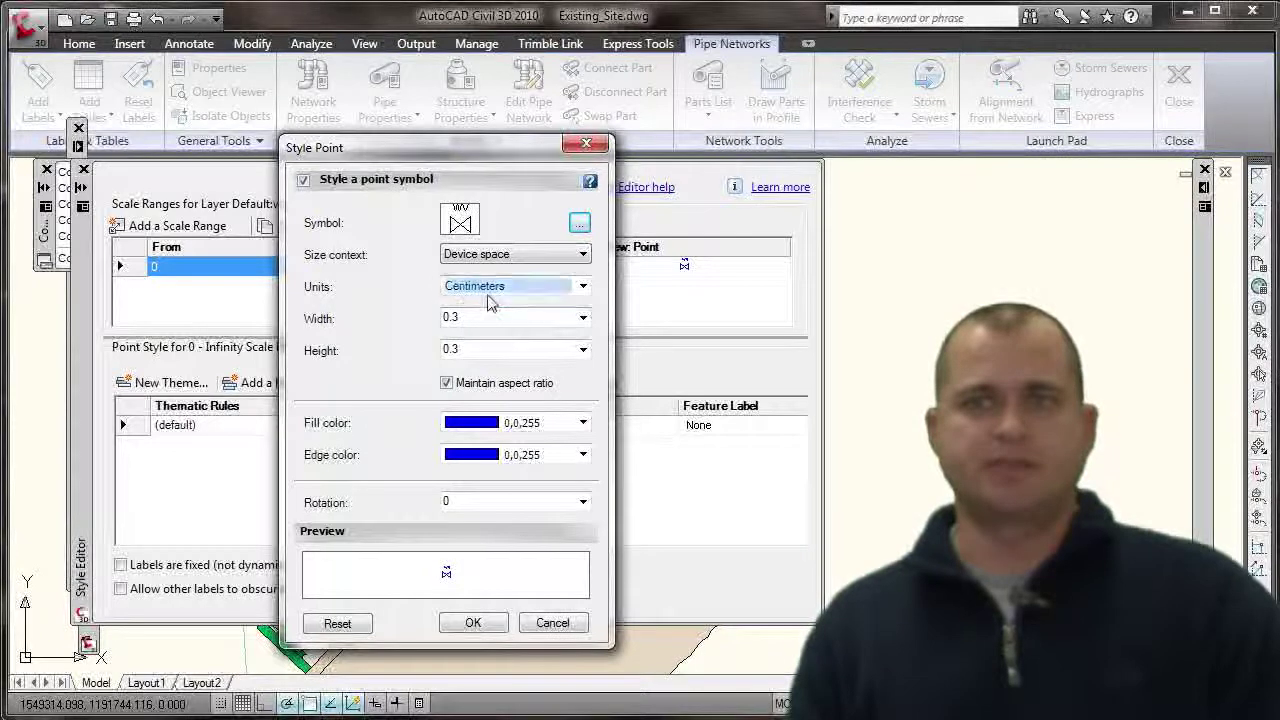
click(483, 313)
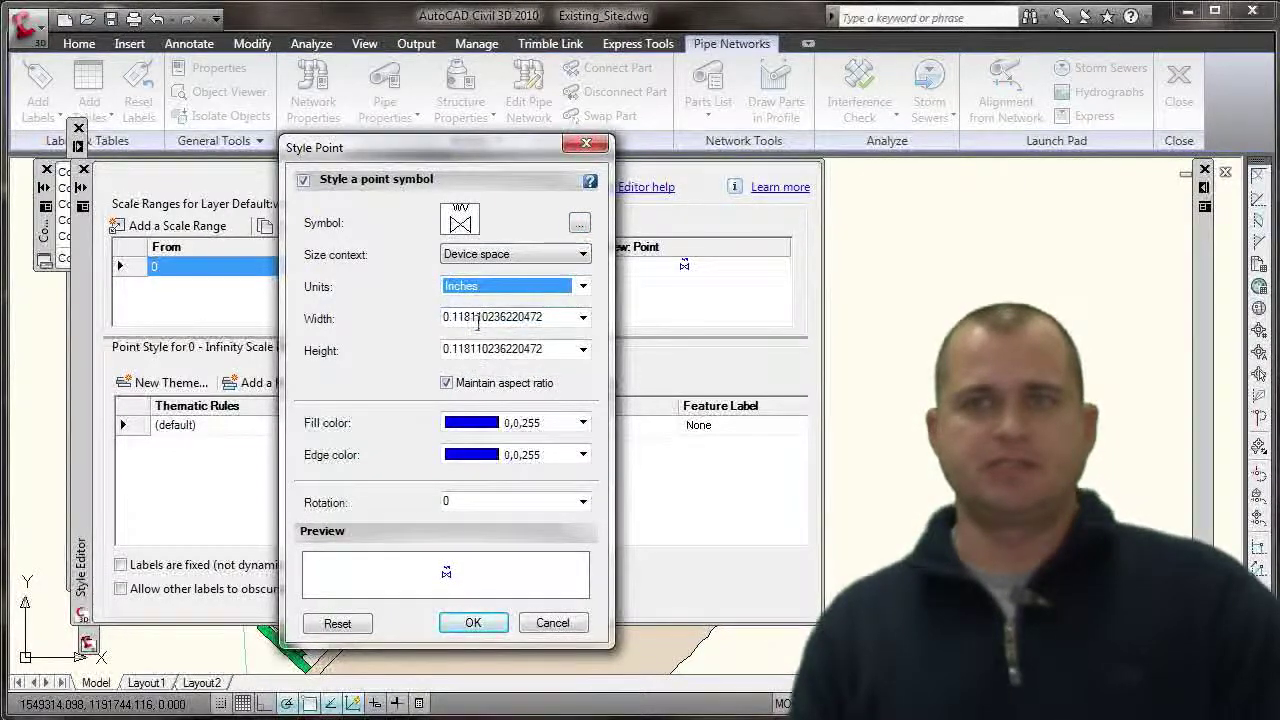
double_click(527, 318)
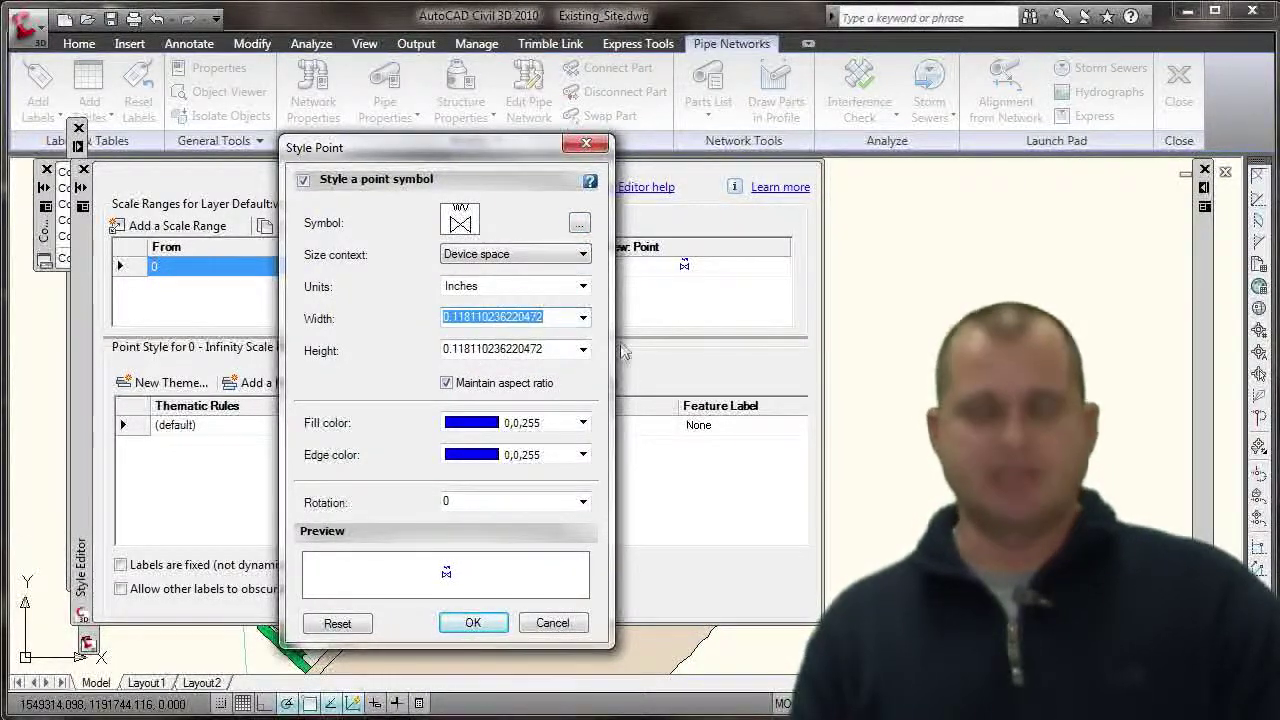
text(.1)
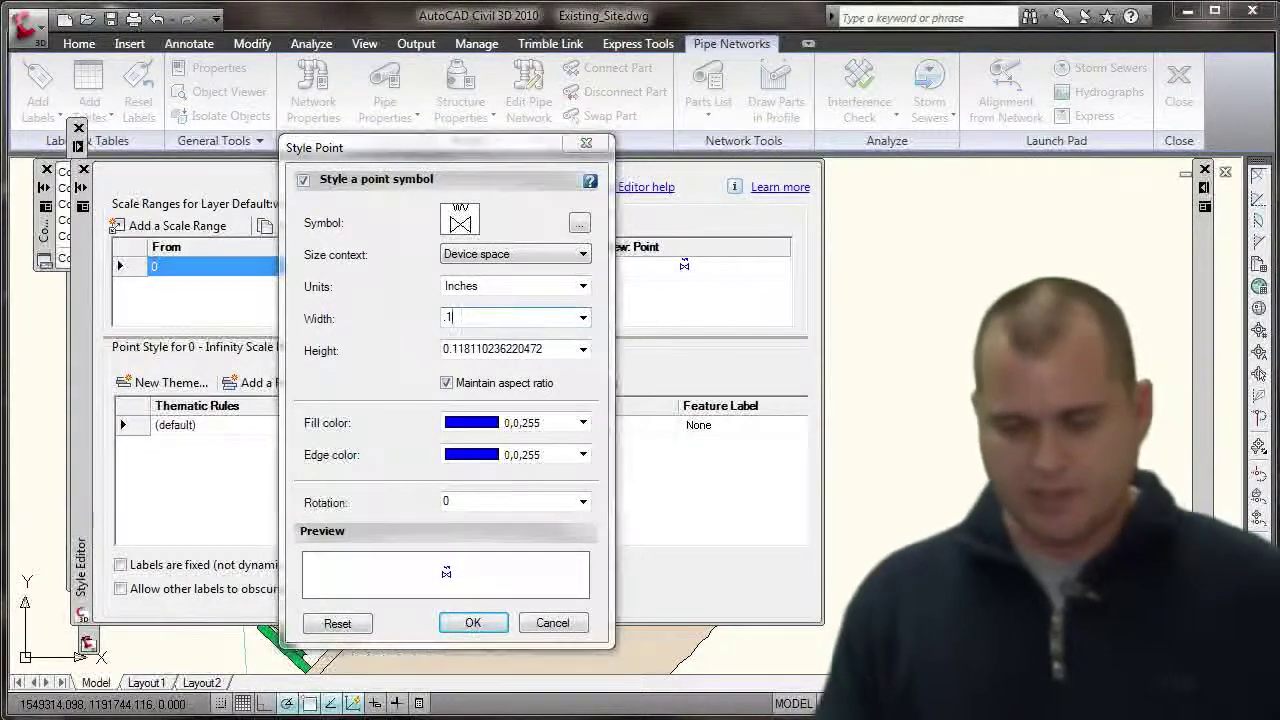
key(Return)
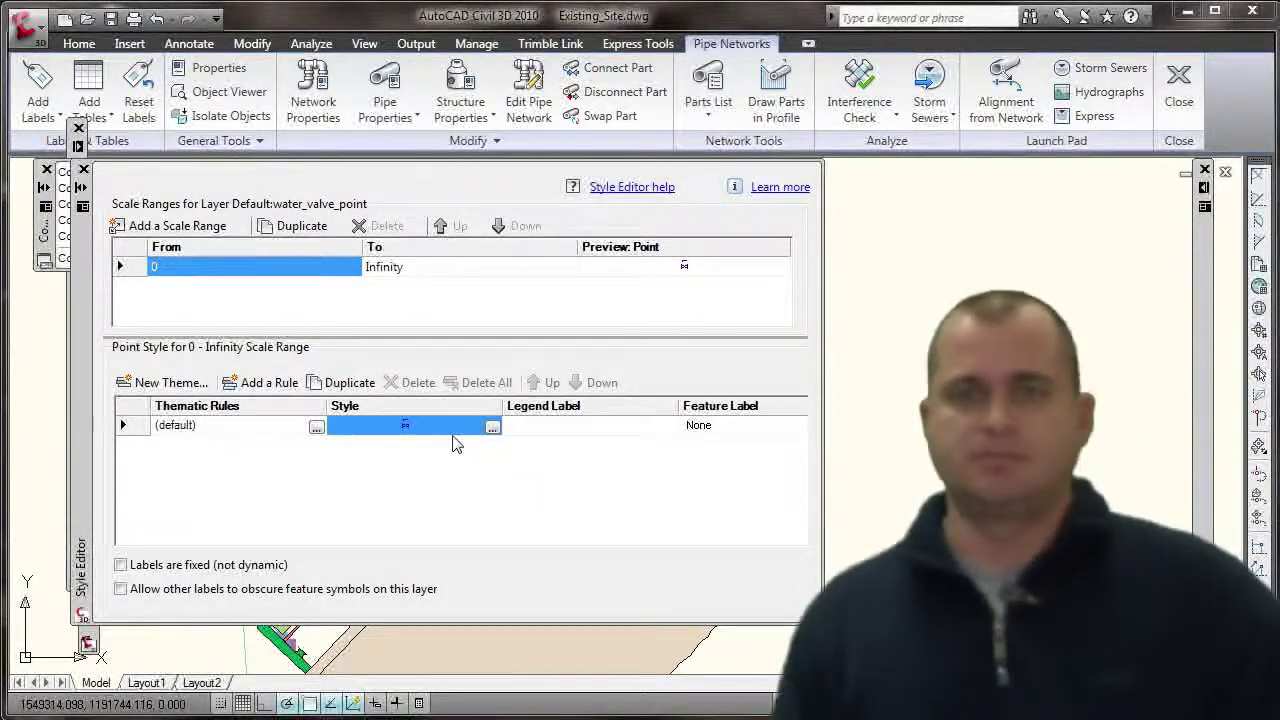
click(84, 170)
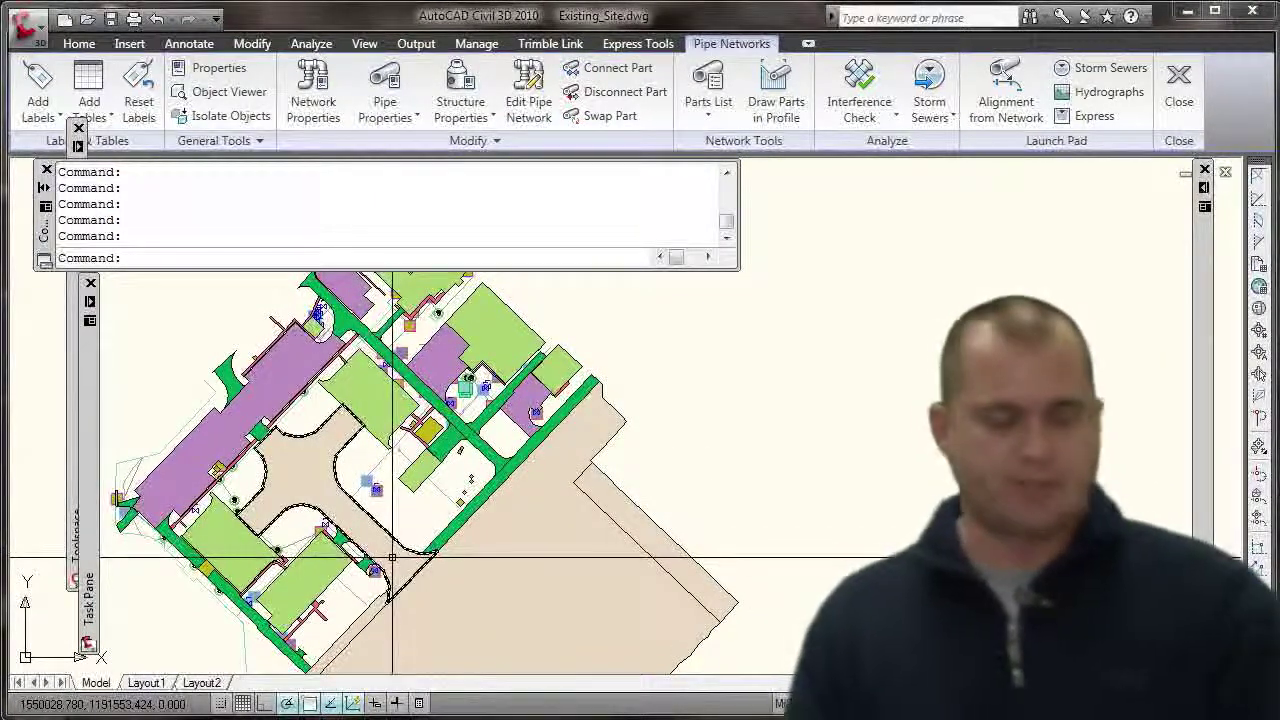
key(Escape)
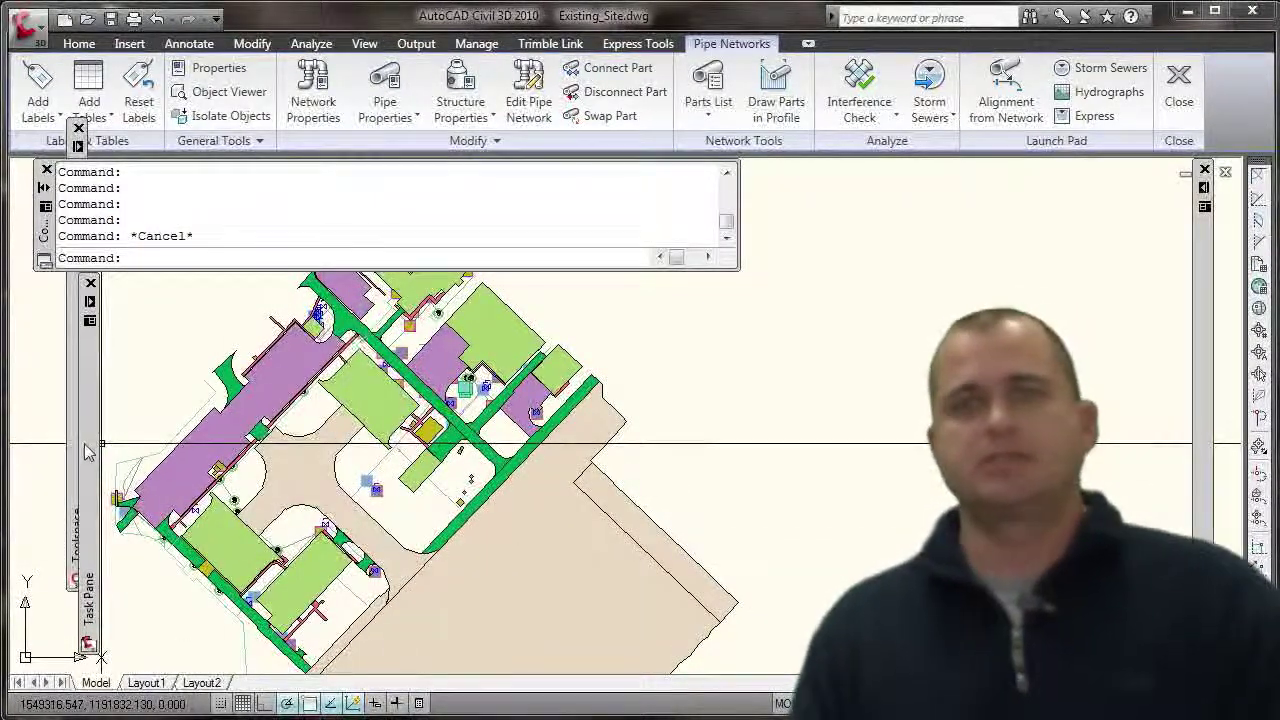
mouse_move(95, 455)
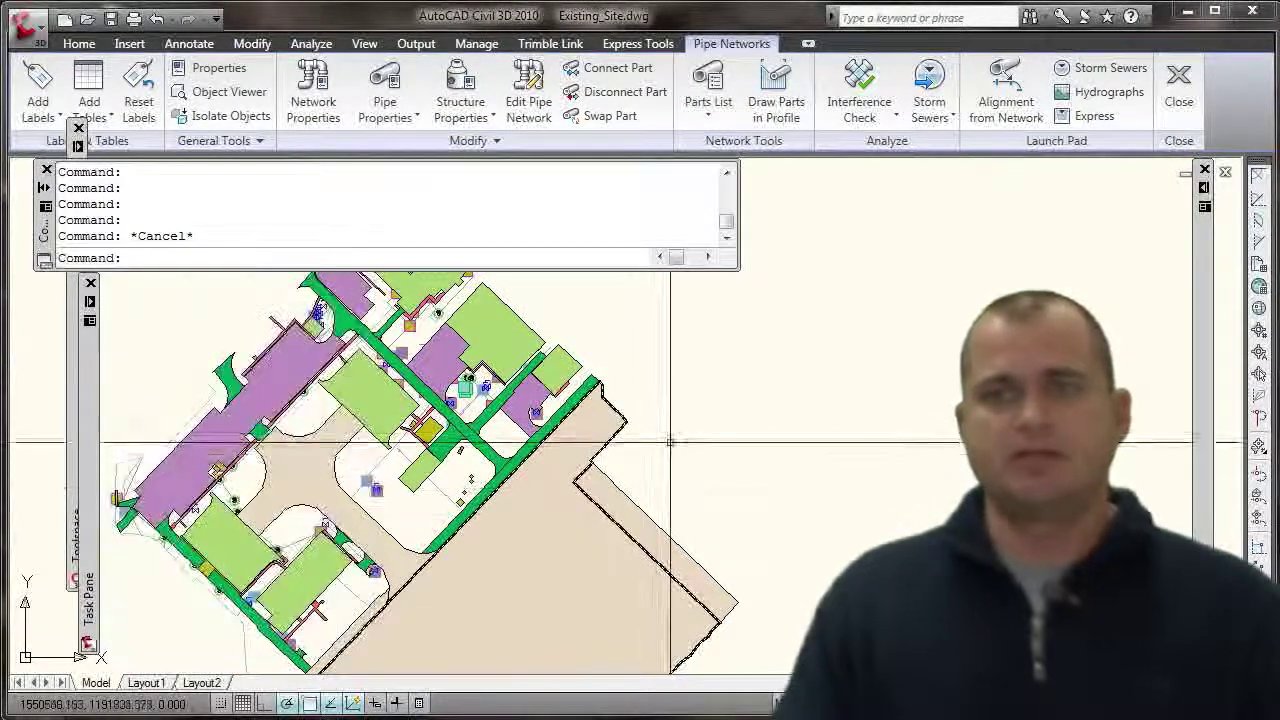
scroll(450, 450, down, 3)
scroll(450, 450, up, 2)
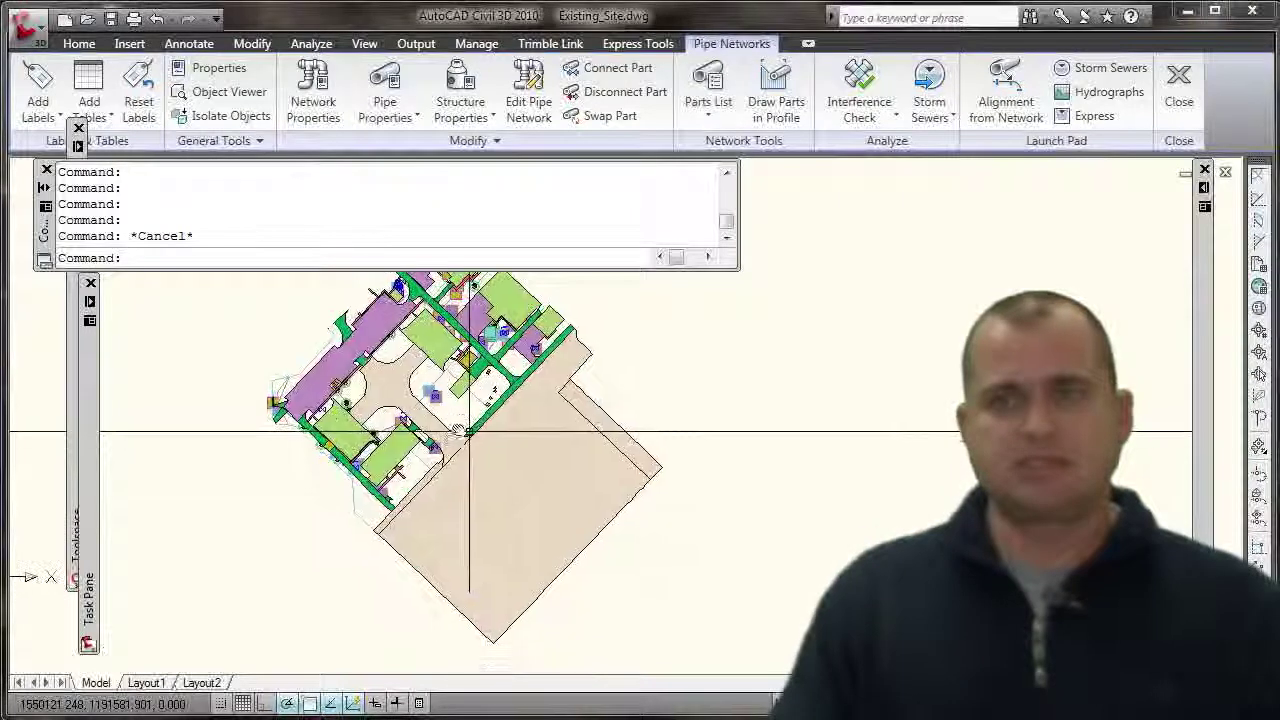